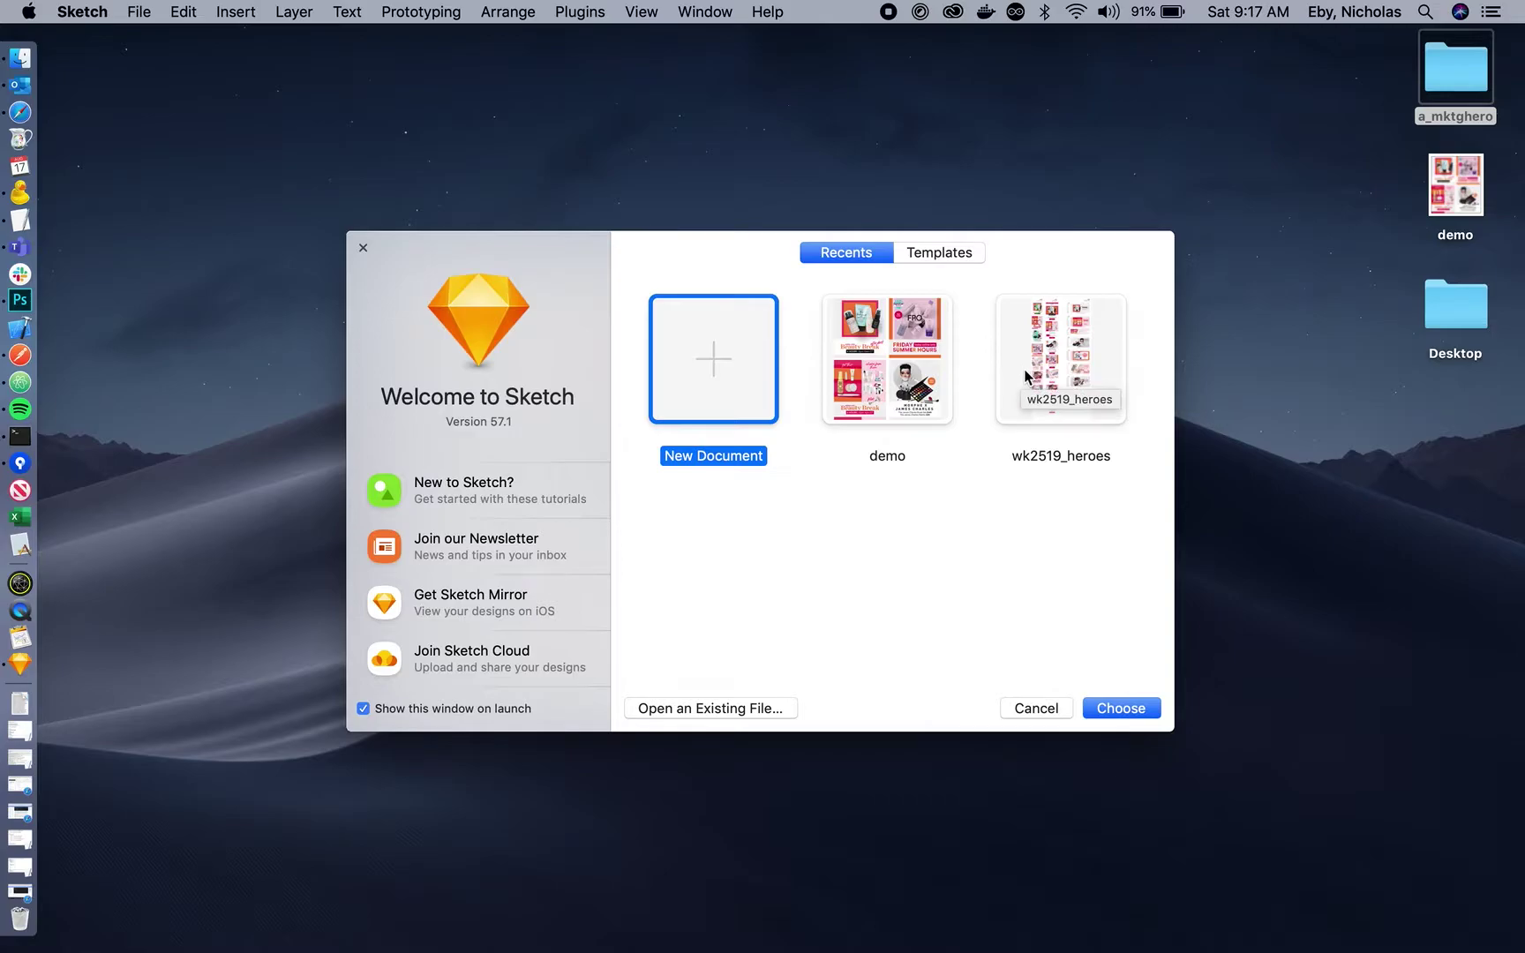
Open the recent demo document.
double_click(888, 384)
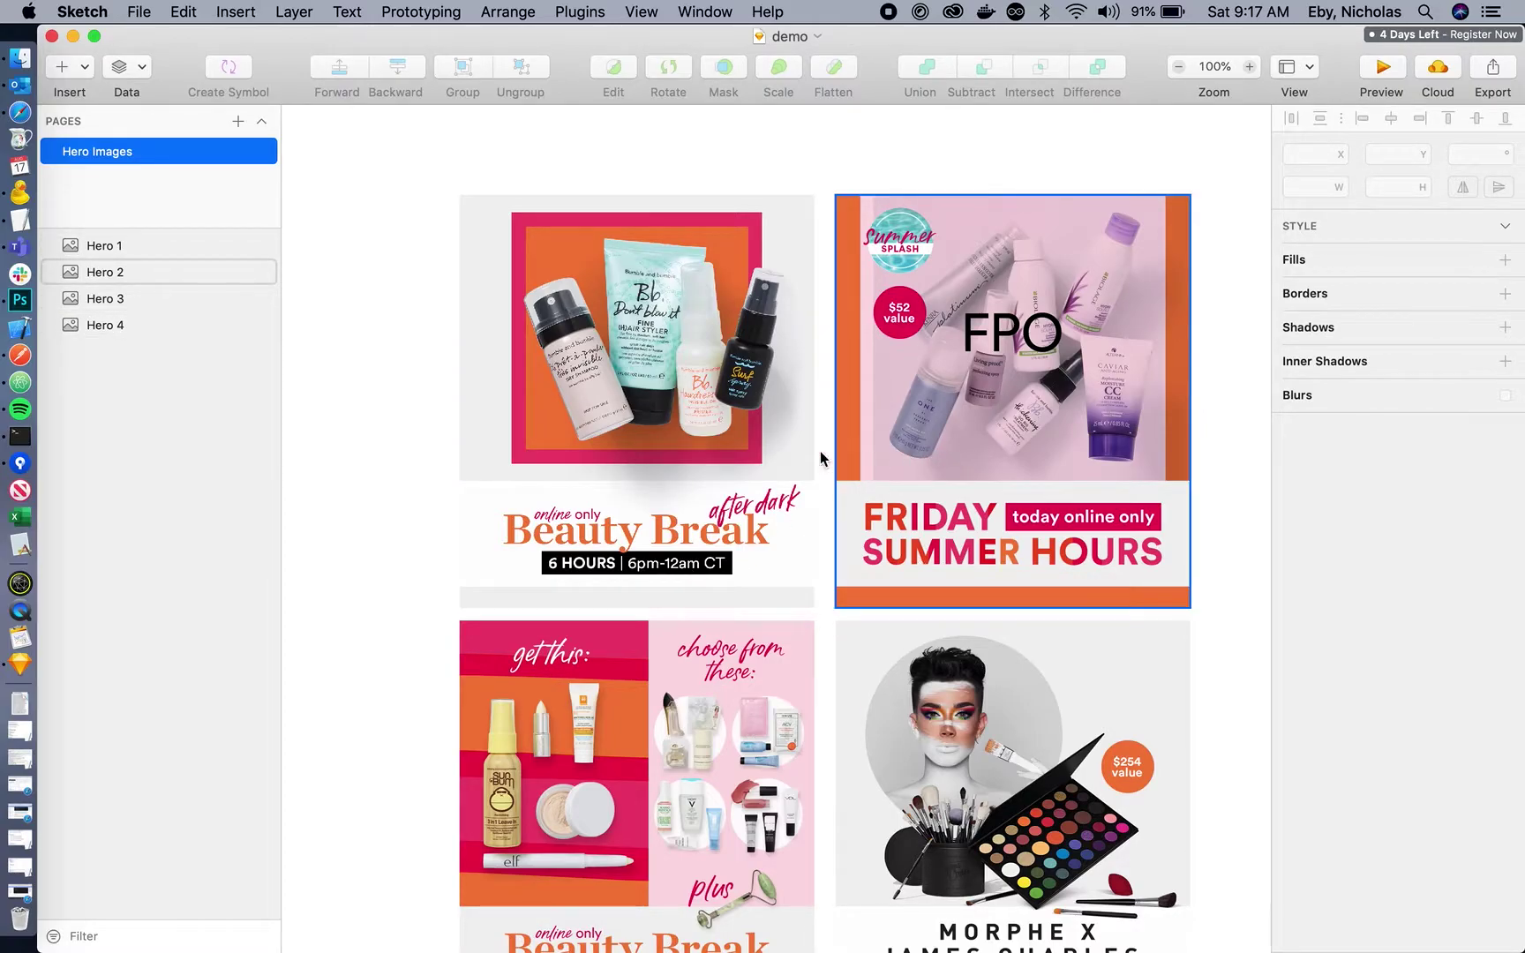
right_click(699, 446)
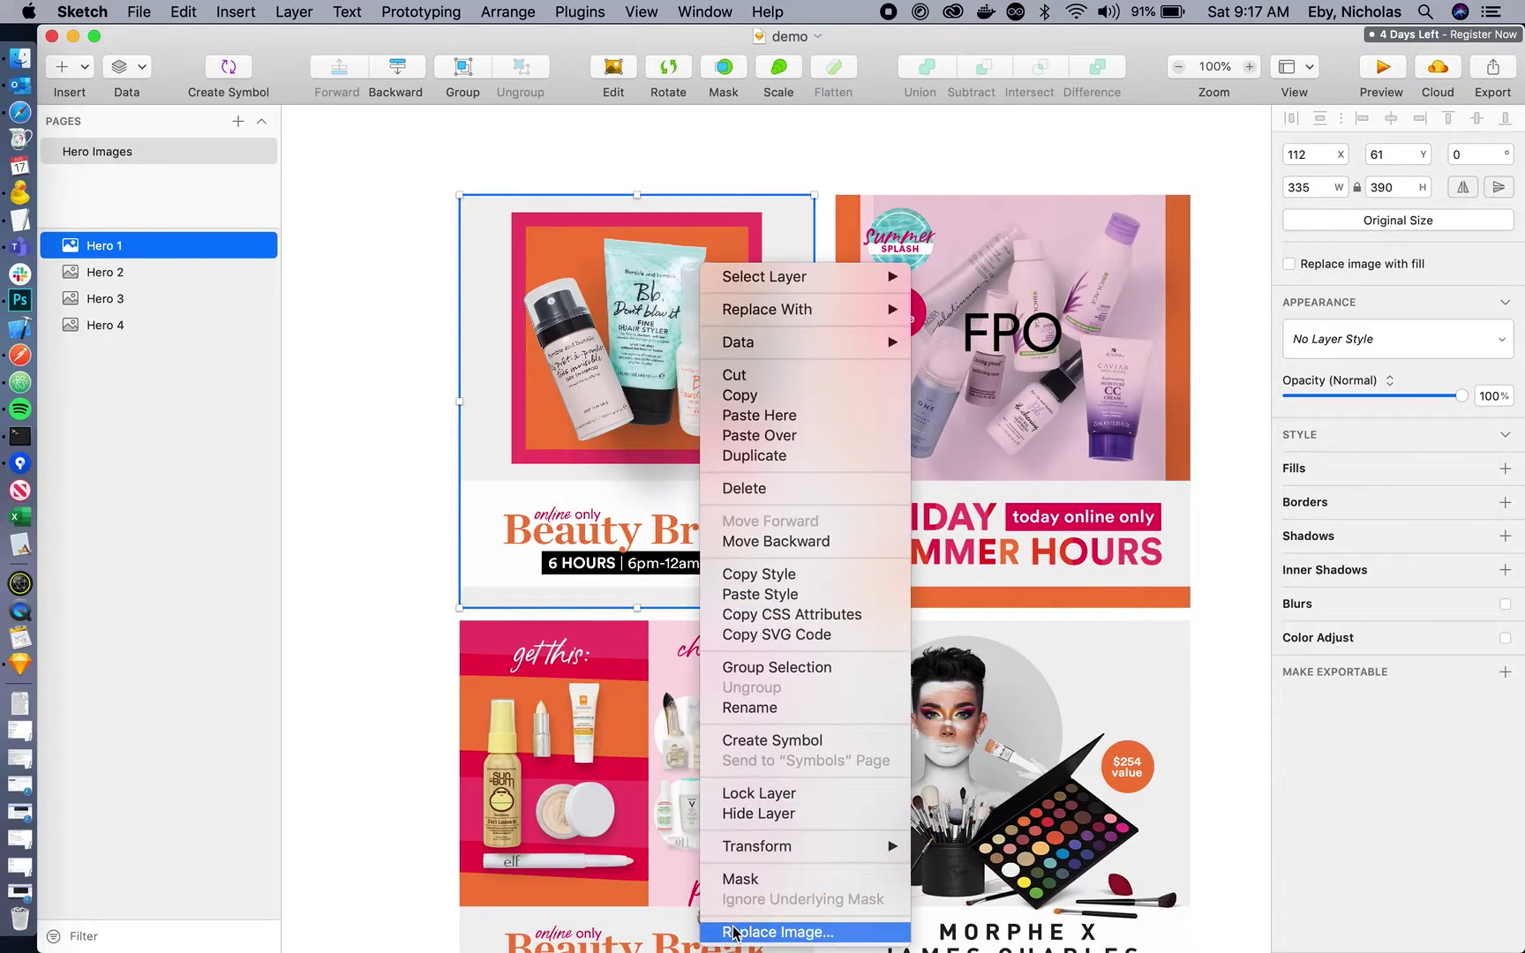
click(404, 466)
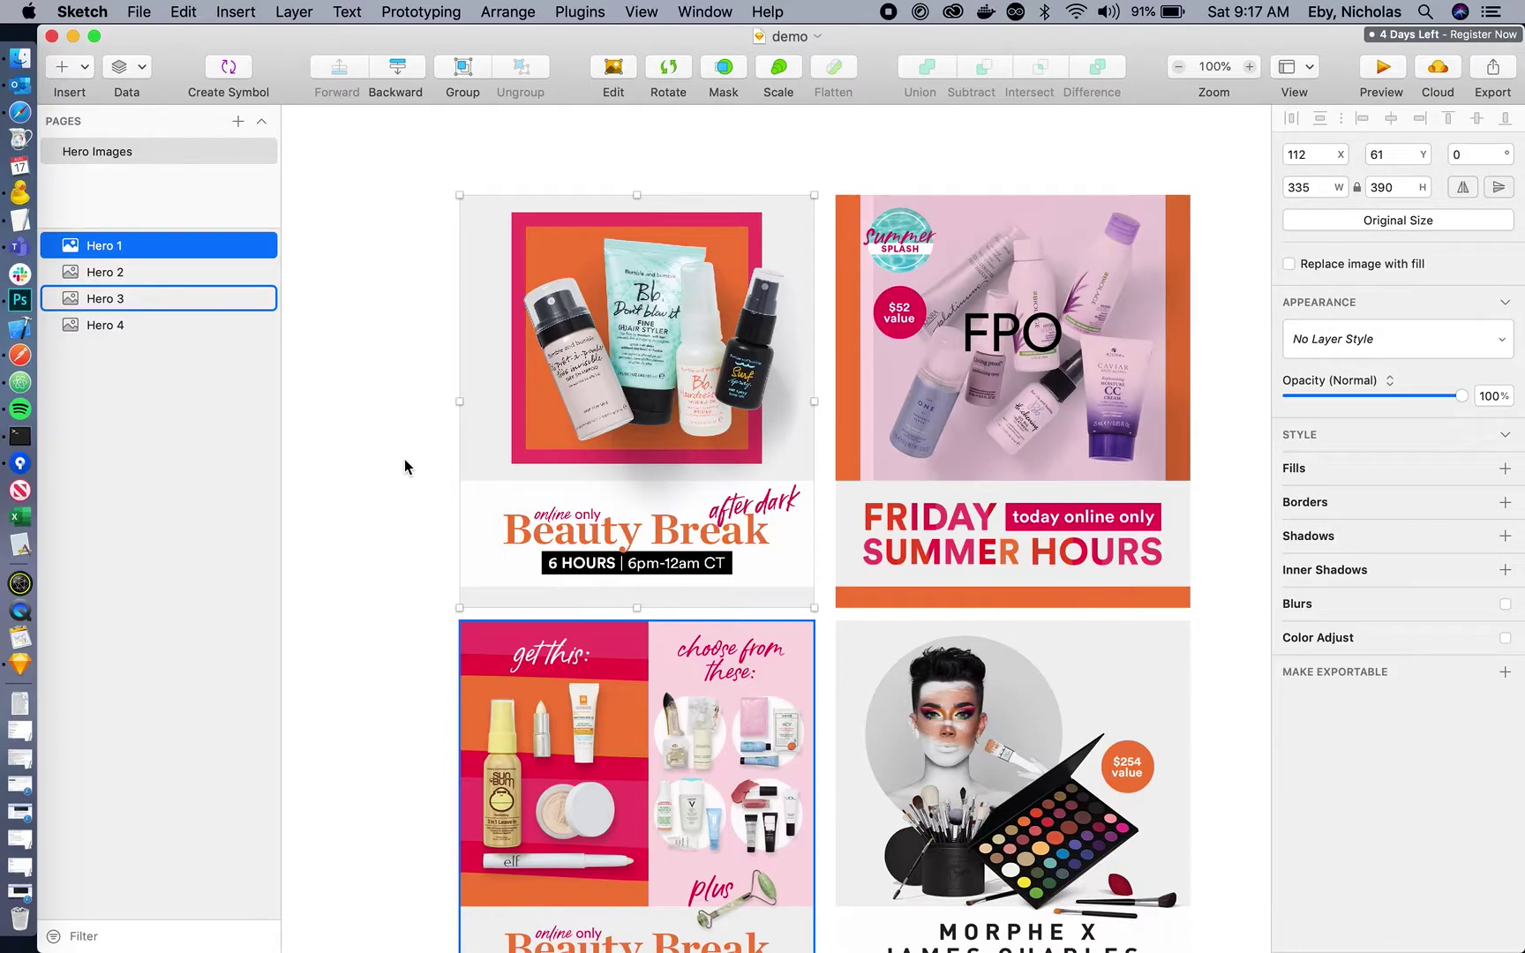
click(313, 397)
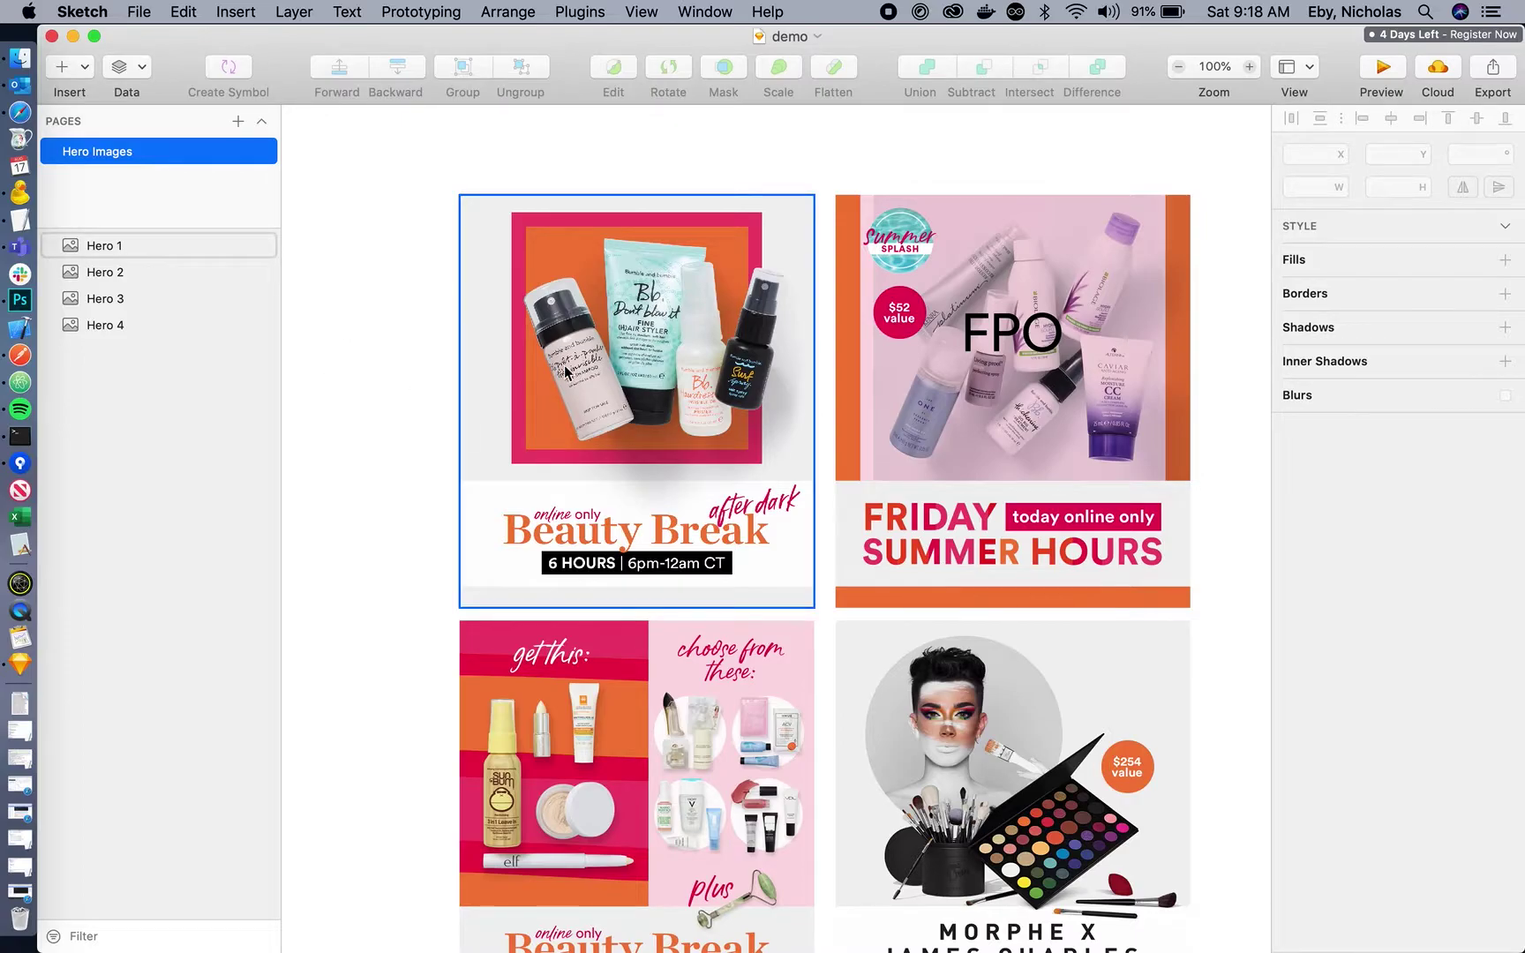
Add an asset path to the Hero 1 layer with the Ulta Beauty plugin, pointing to hero_1.jpg in the Desktop a_mktghero folder.
click(548, 344)
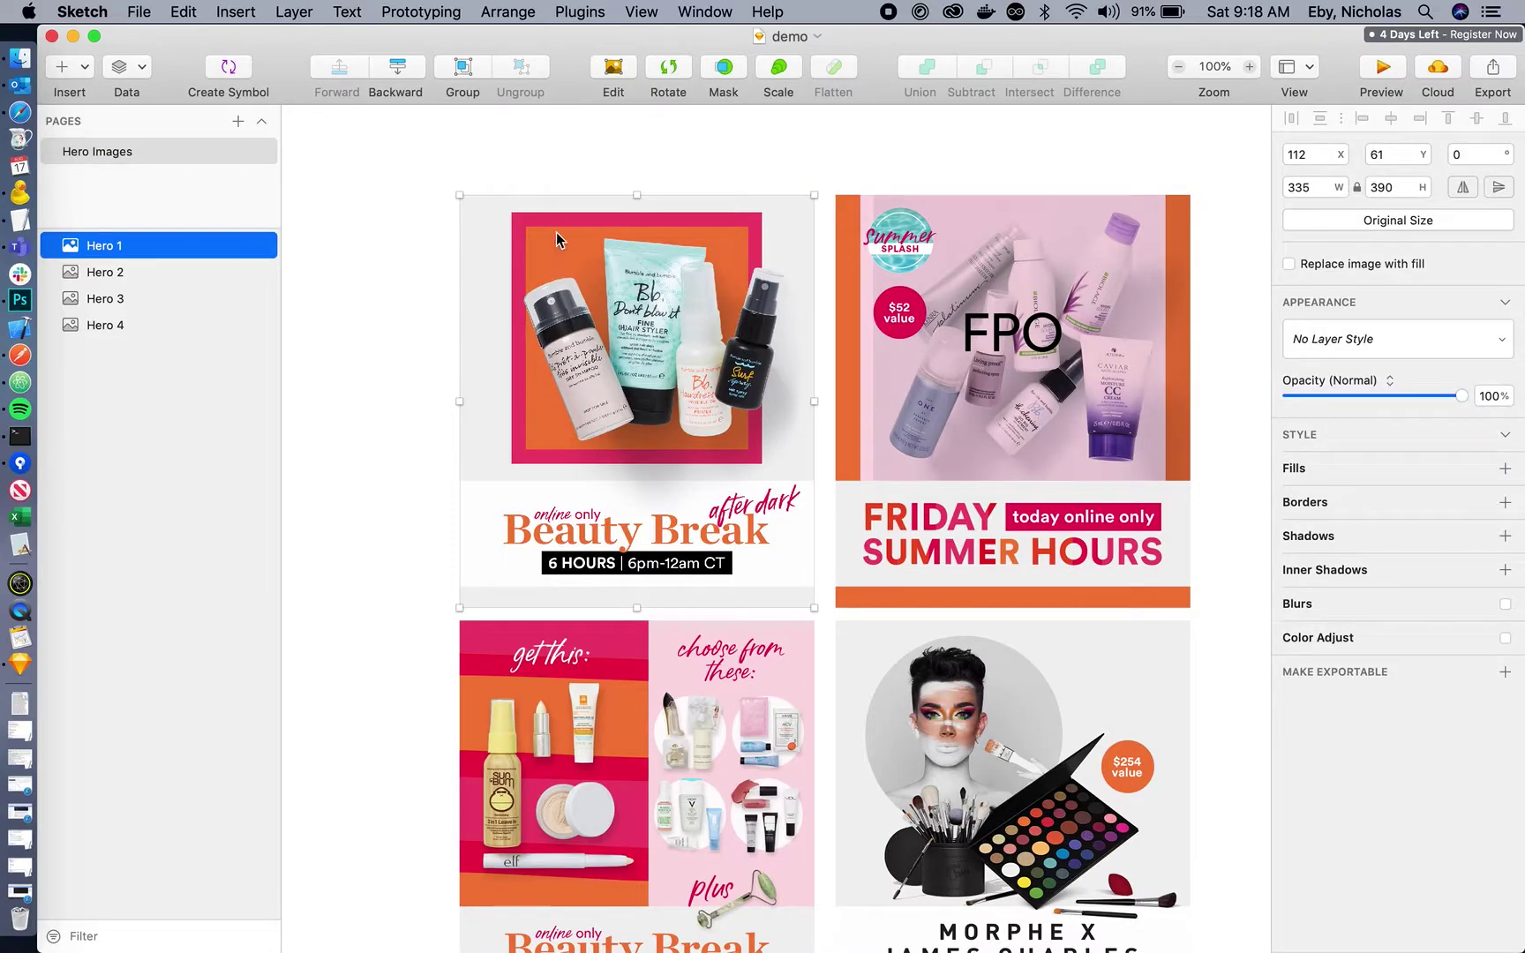
click(623, 8)
mouse_move(579, 11)
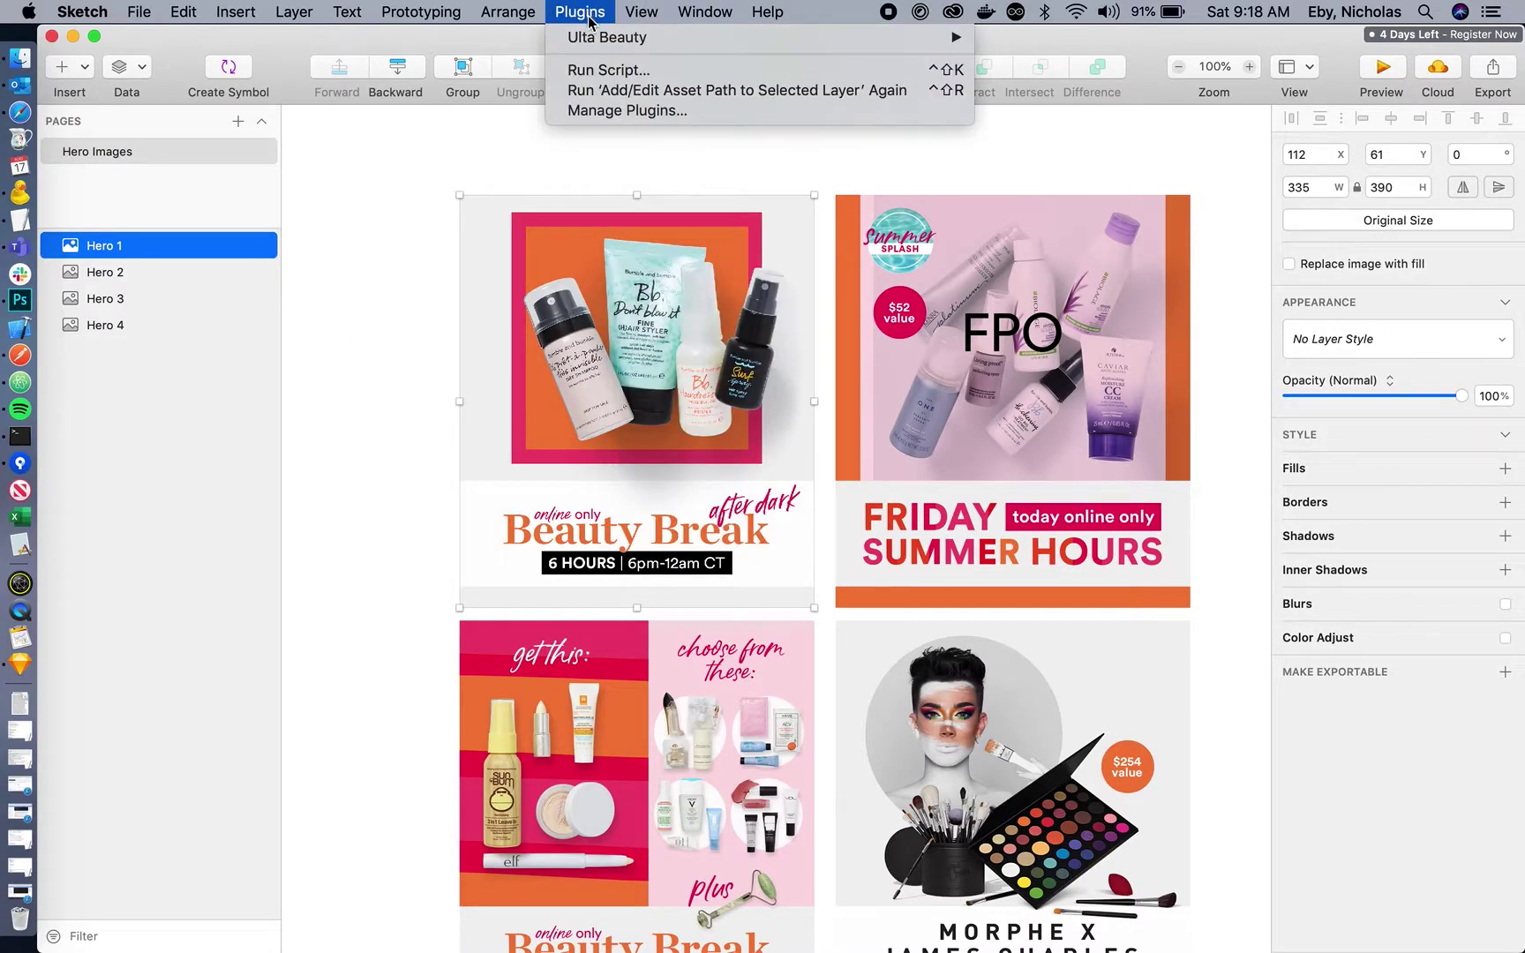
mouse_move(949, 38)
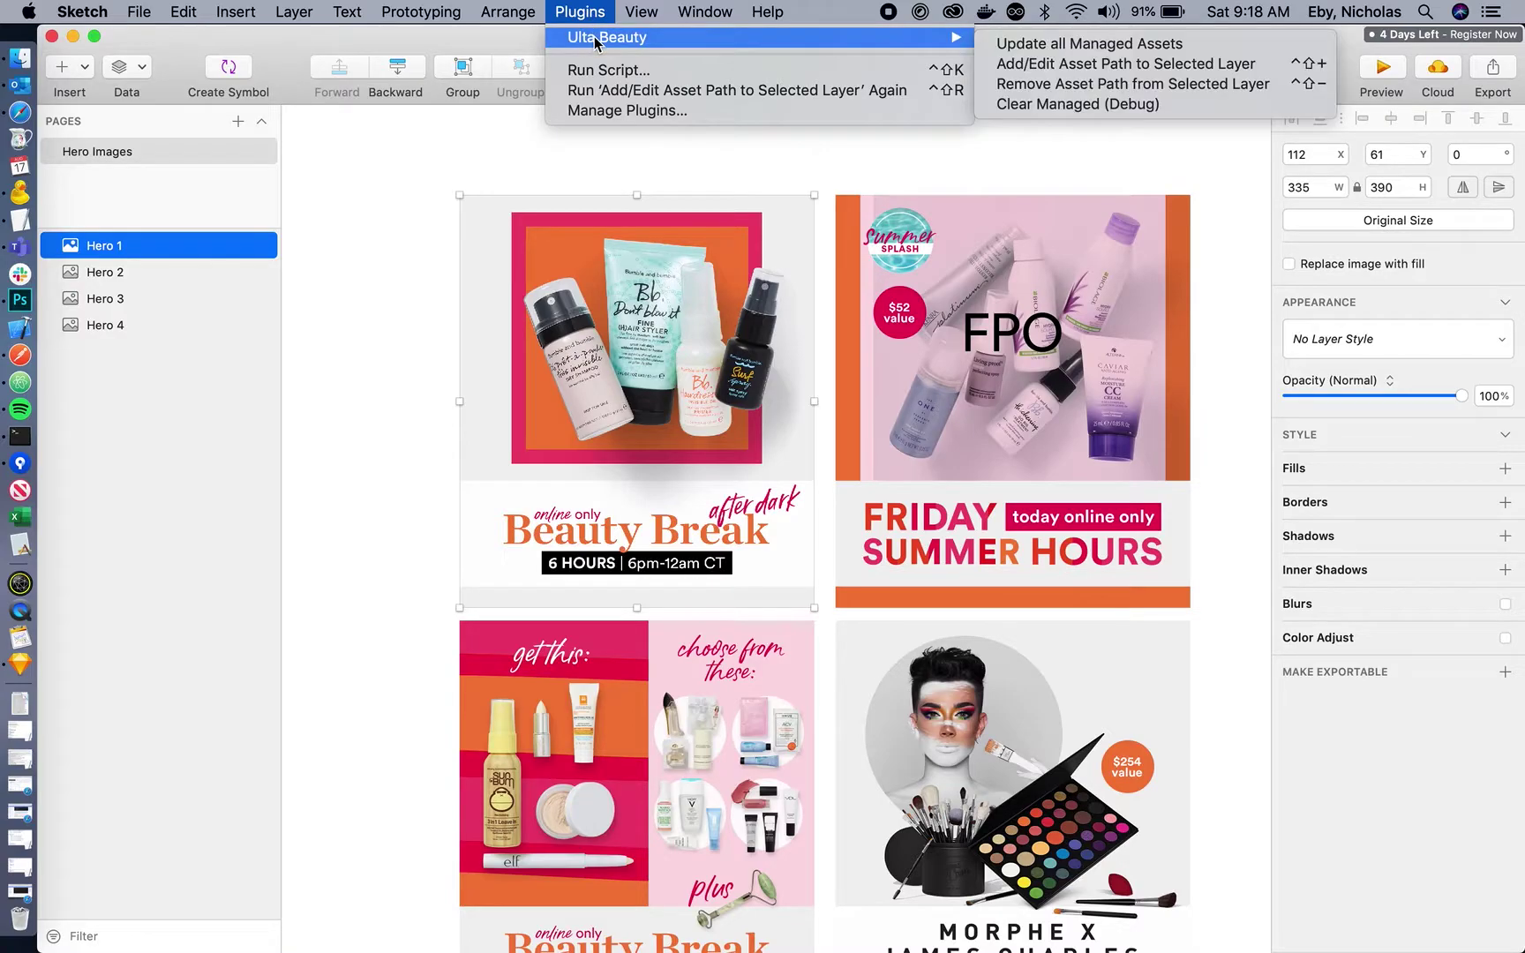
click(1001, 65)
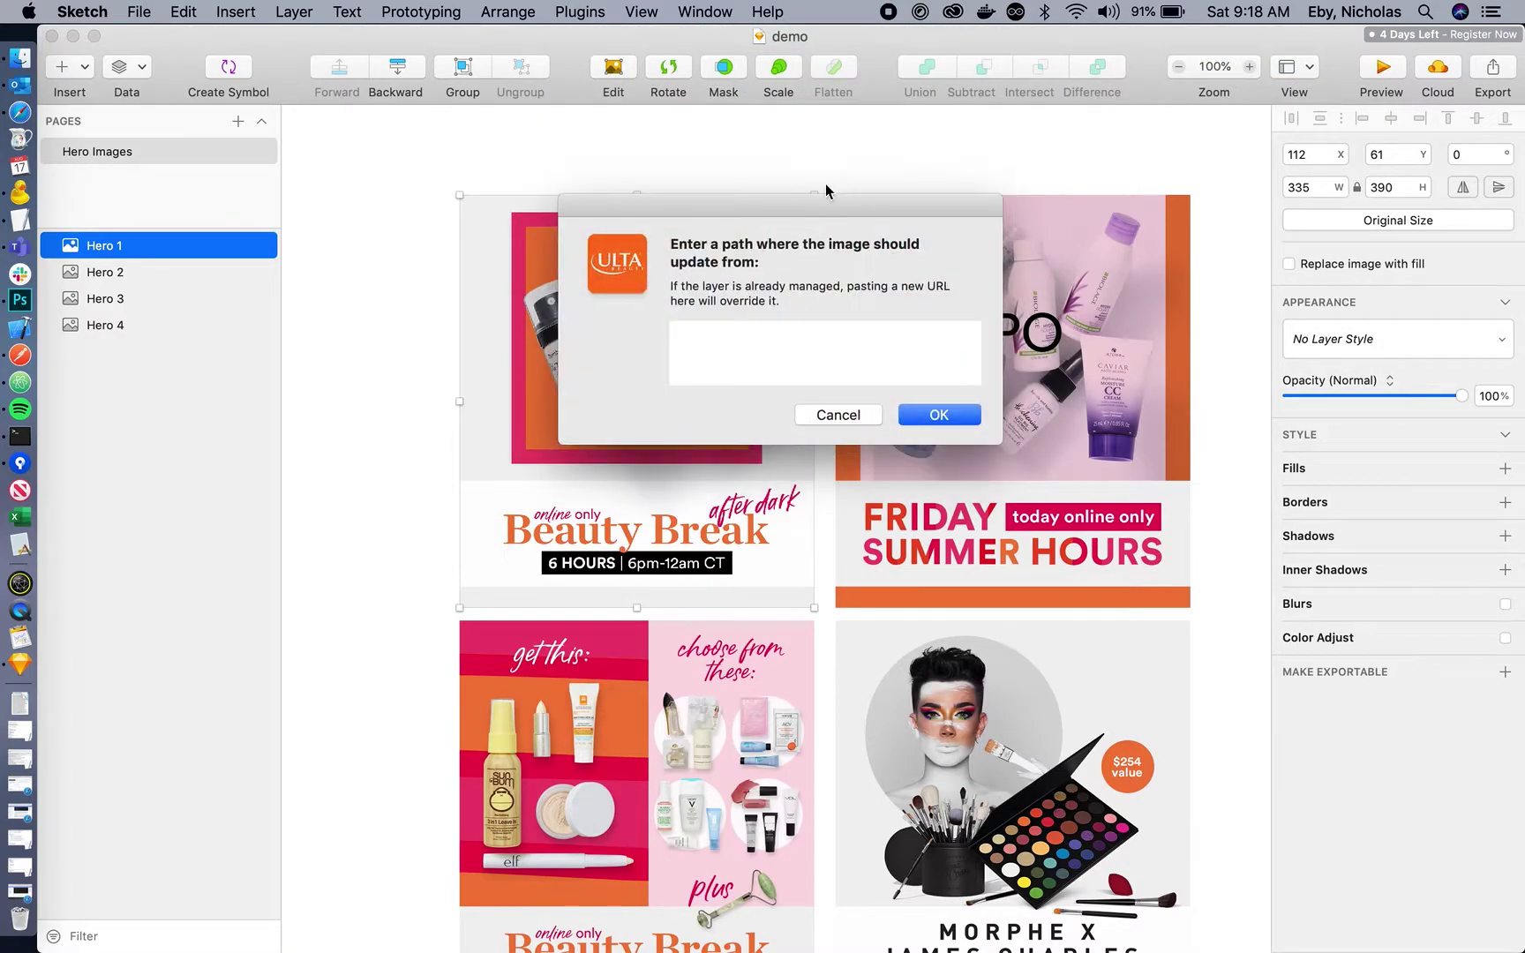
text(/Users/neby/Desktop/a_mktghero/hero_1.jpg)
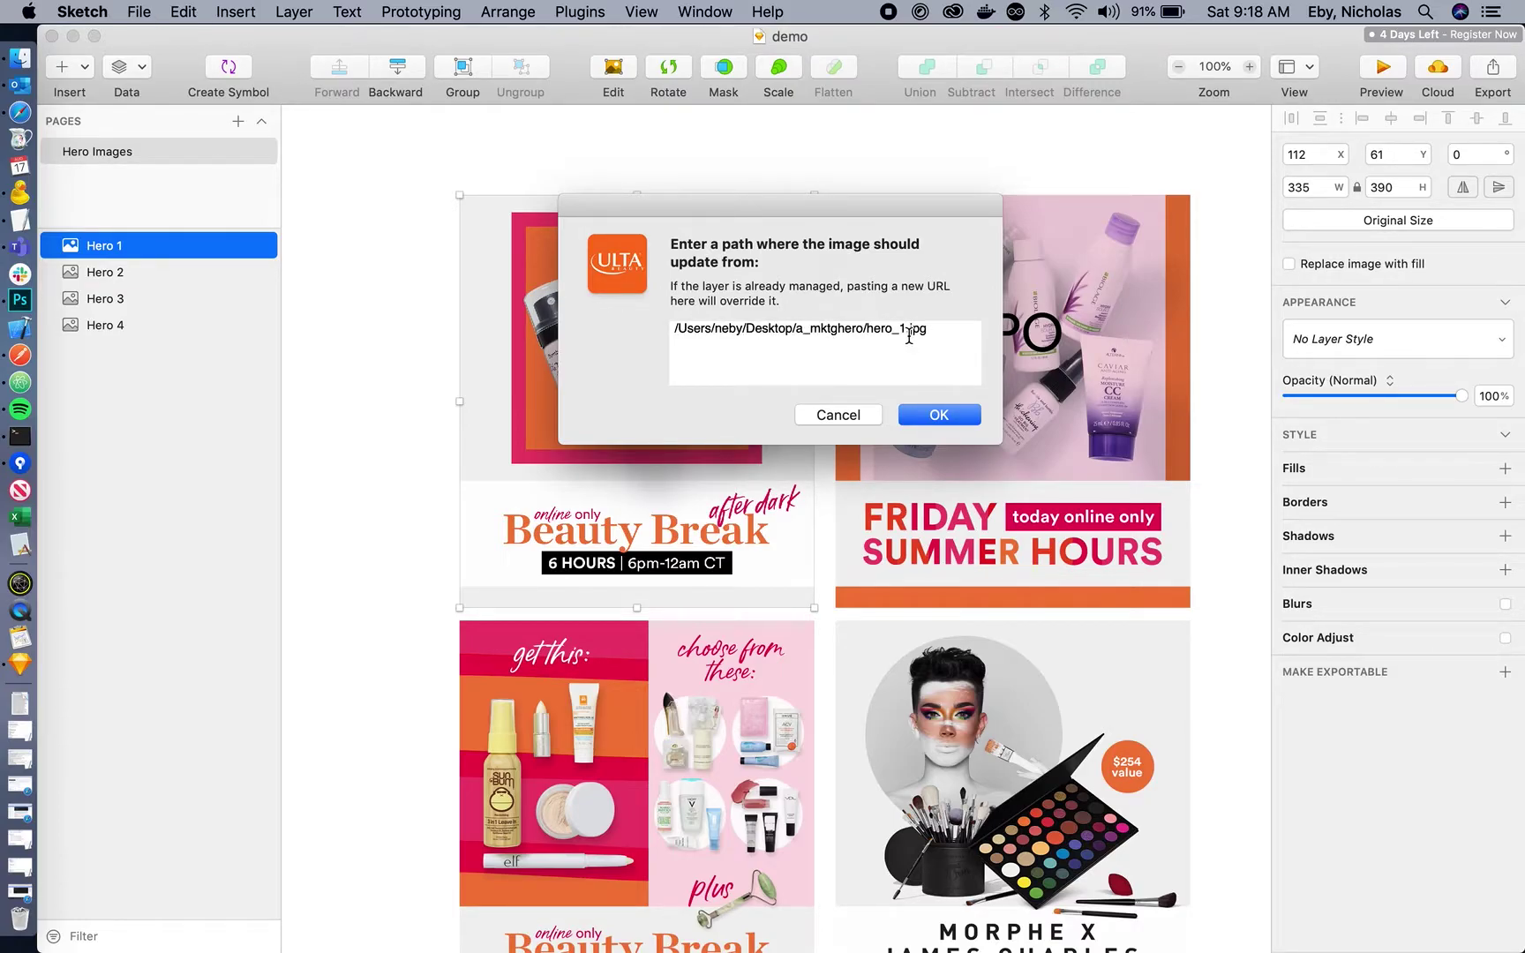
click(924, 417)
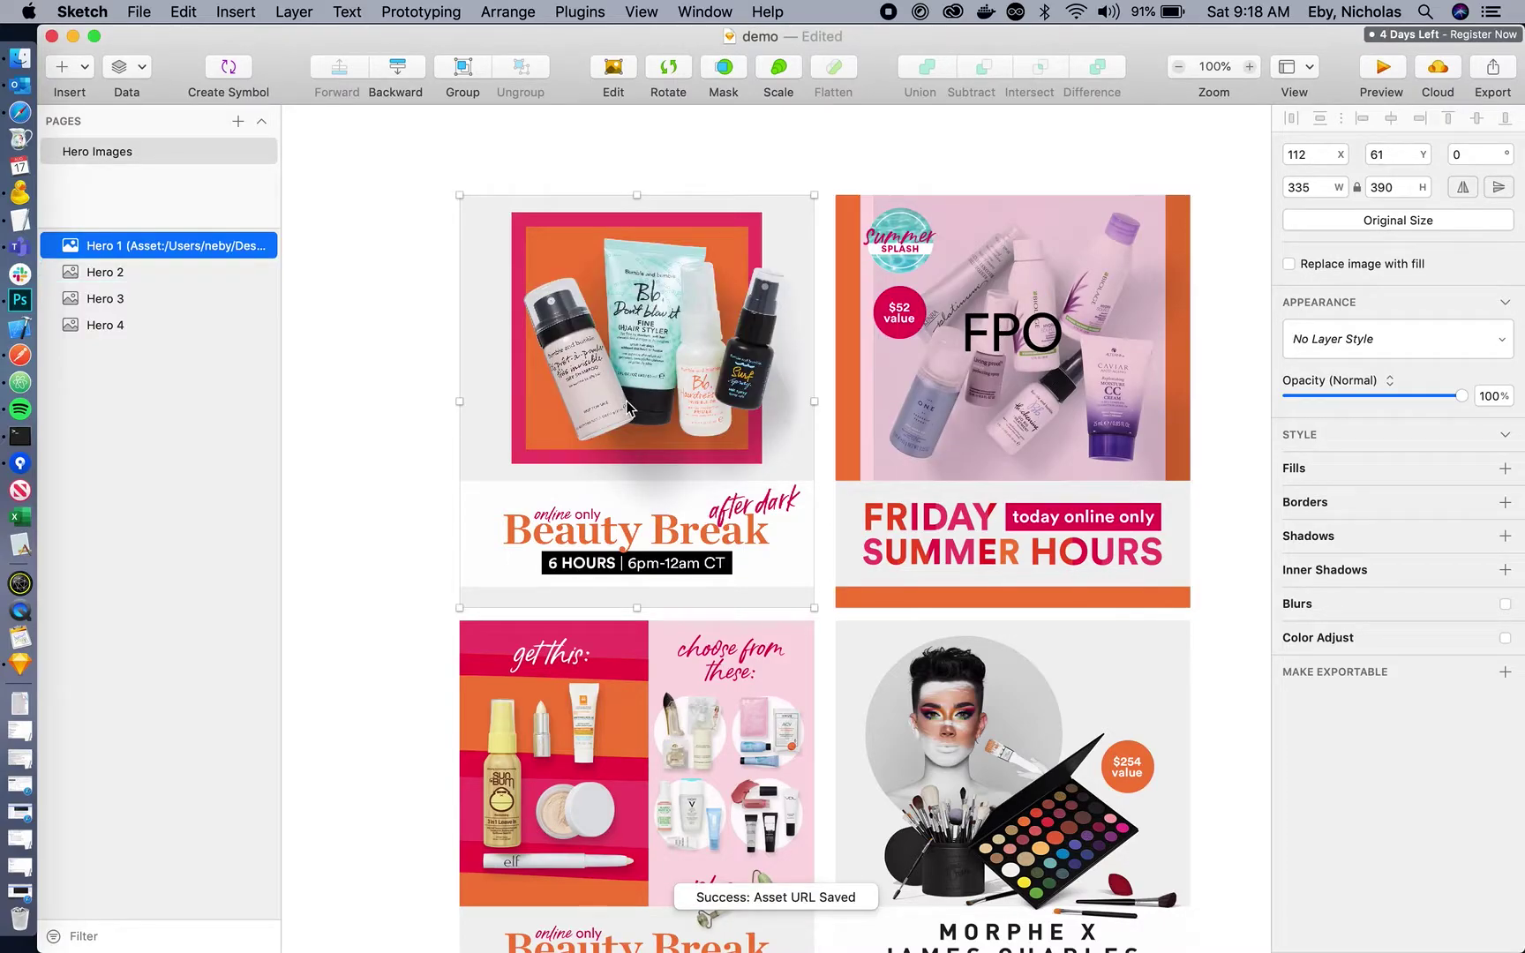
Update all managed assets with the Ulta Beauty plugin.
click(586, 12)
click(296, 246)
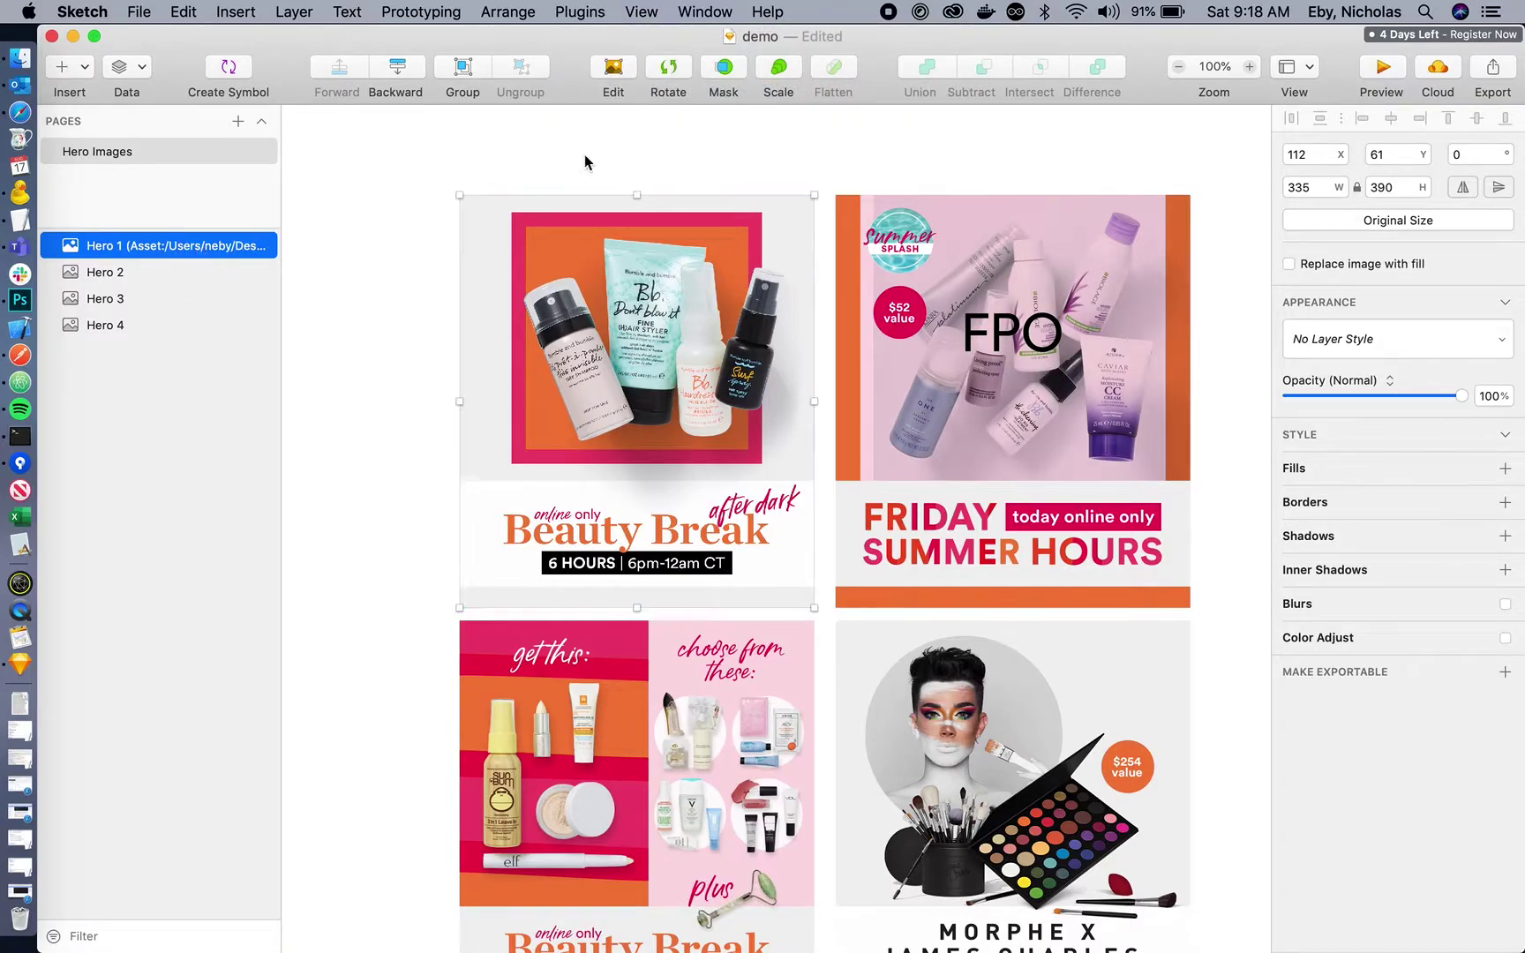
click(589, 12)
mouse_move(592, 39)
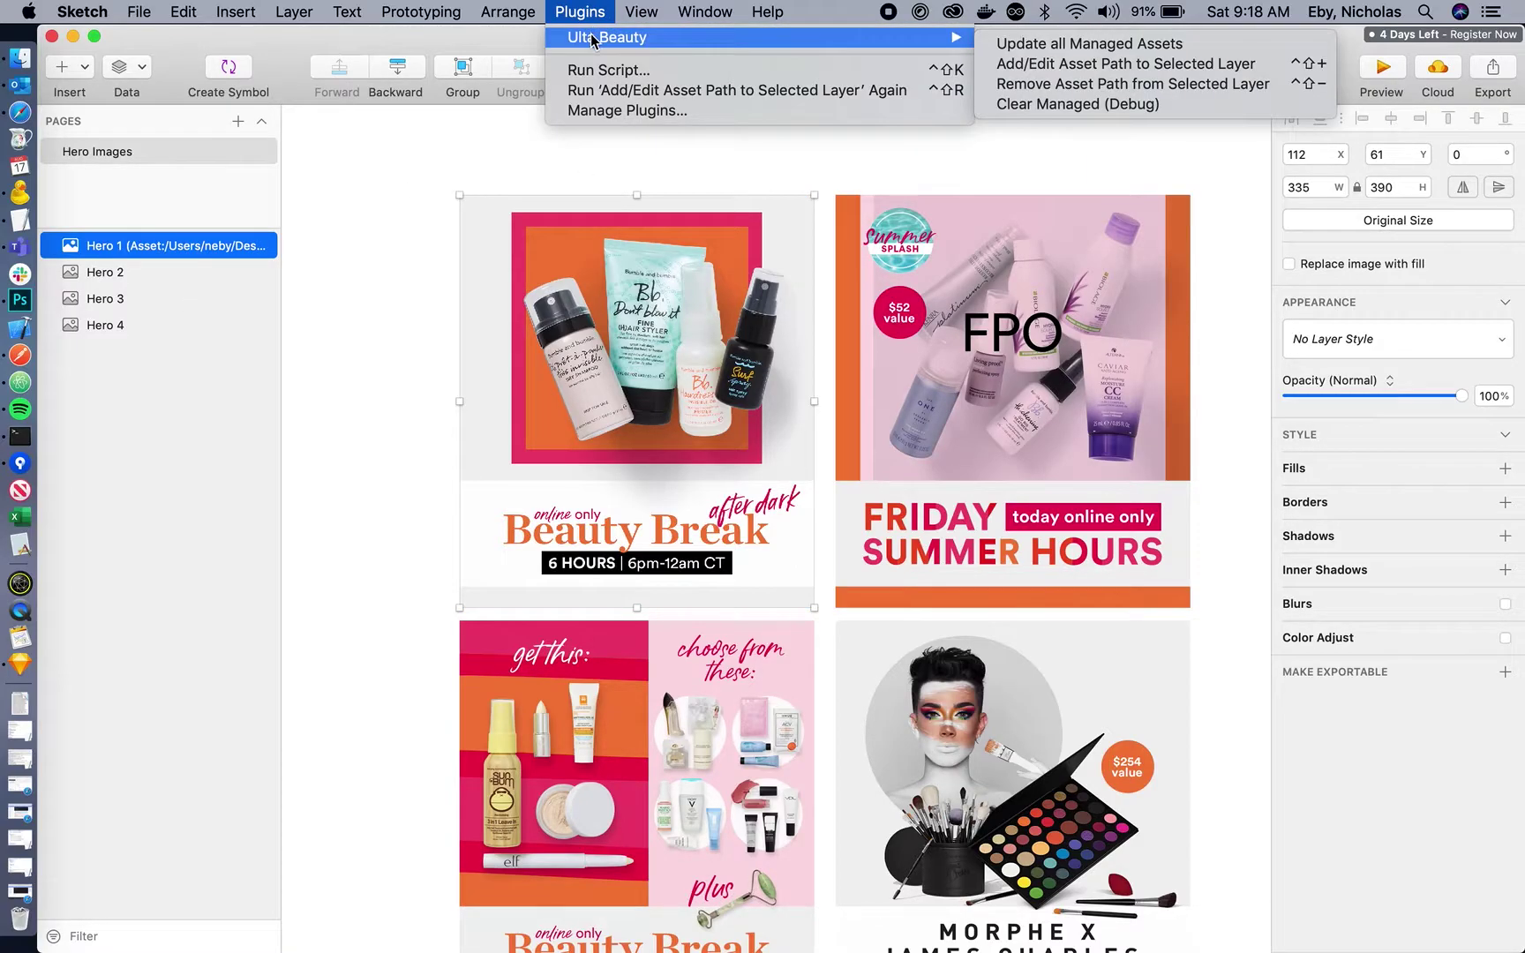
click(1017, 43)
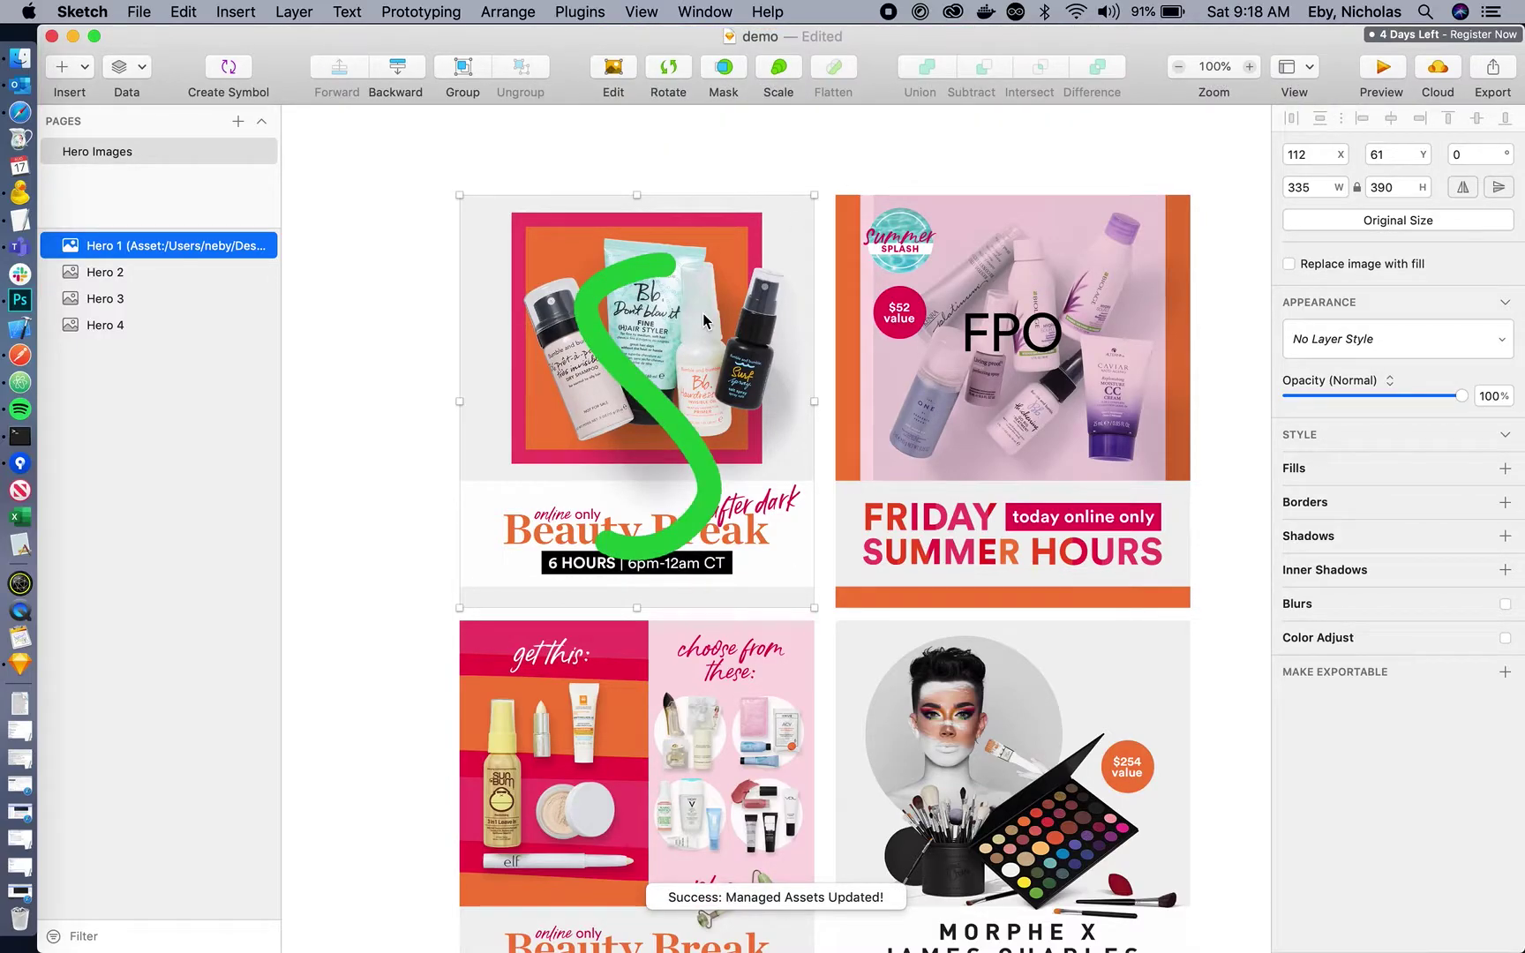
Switch to the a_mktghero folder in Finder and copy the pathname of hero_2.jpg.
key(ctrl+Up)
click(443, 342)
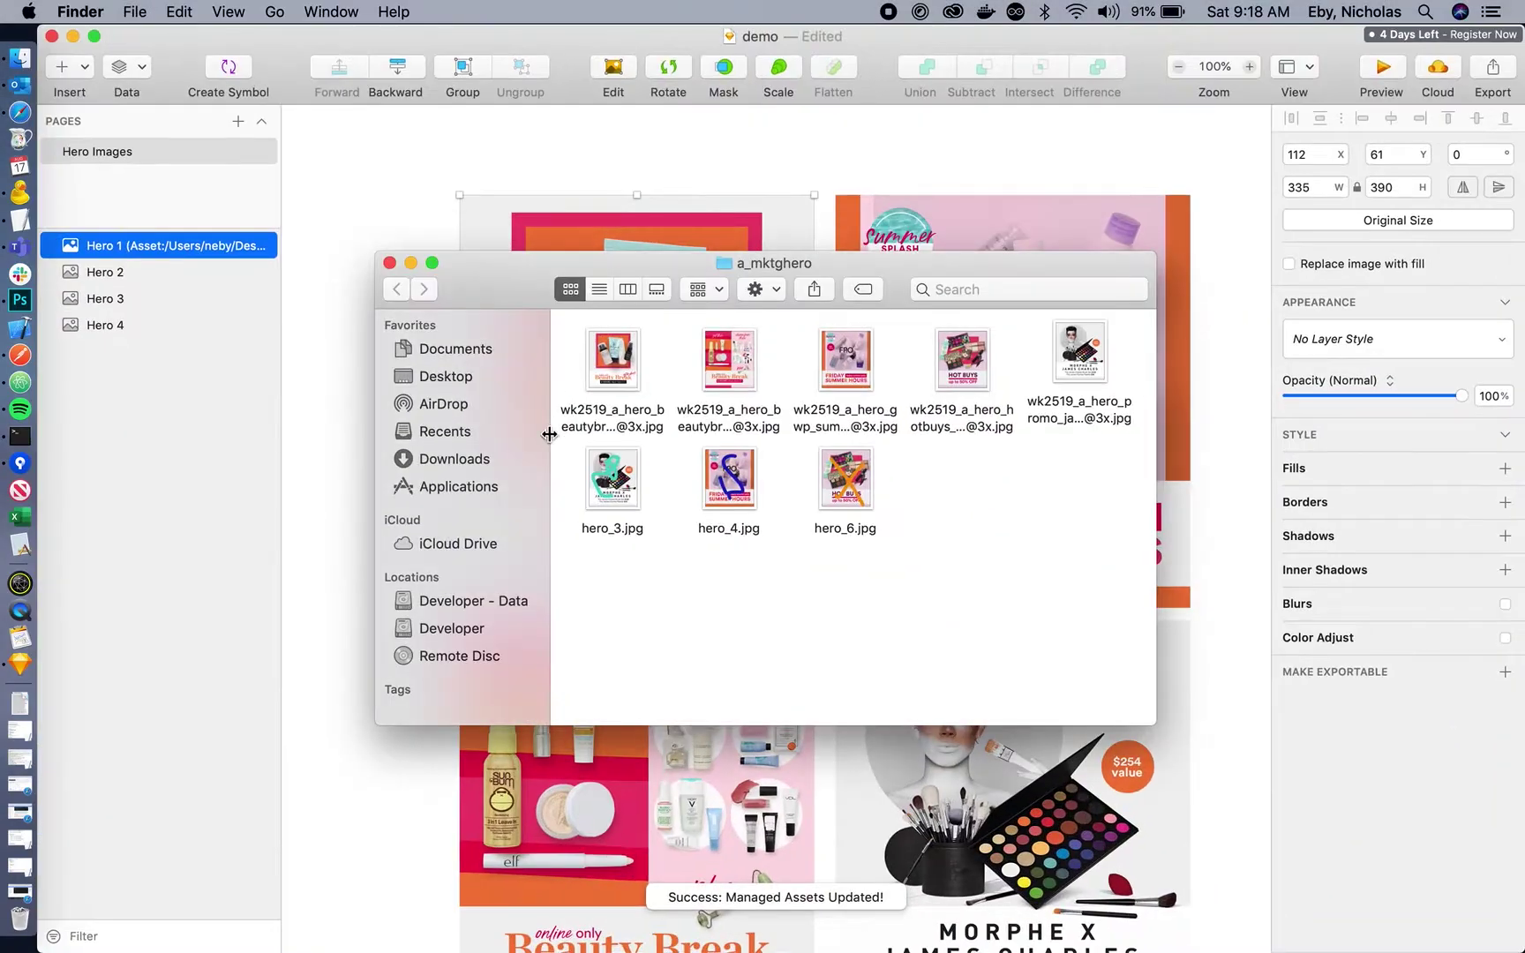
scroll(825, 441, right, 1)
scroll(826, 442, right, 5)
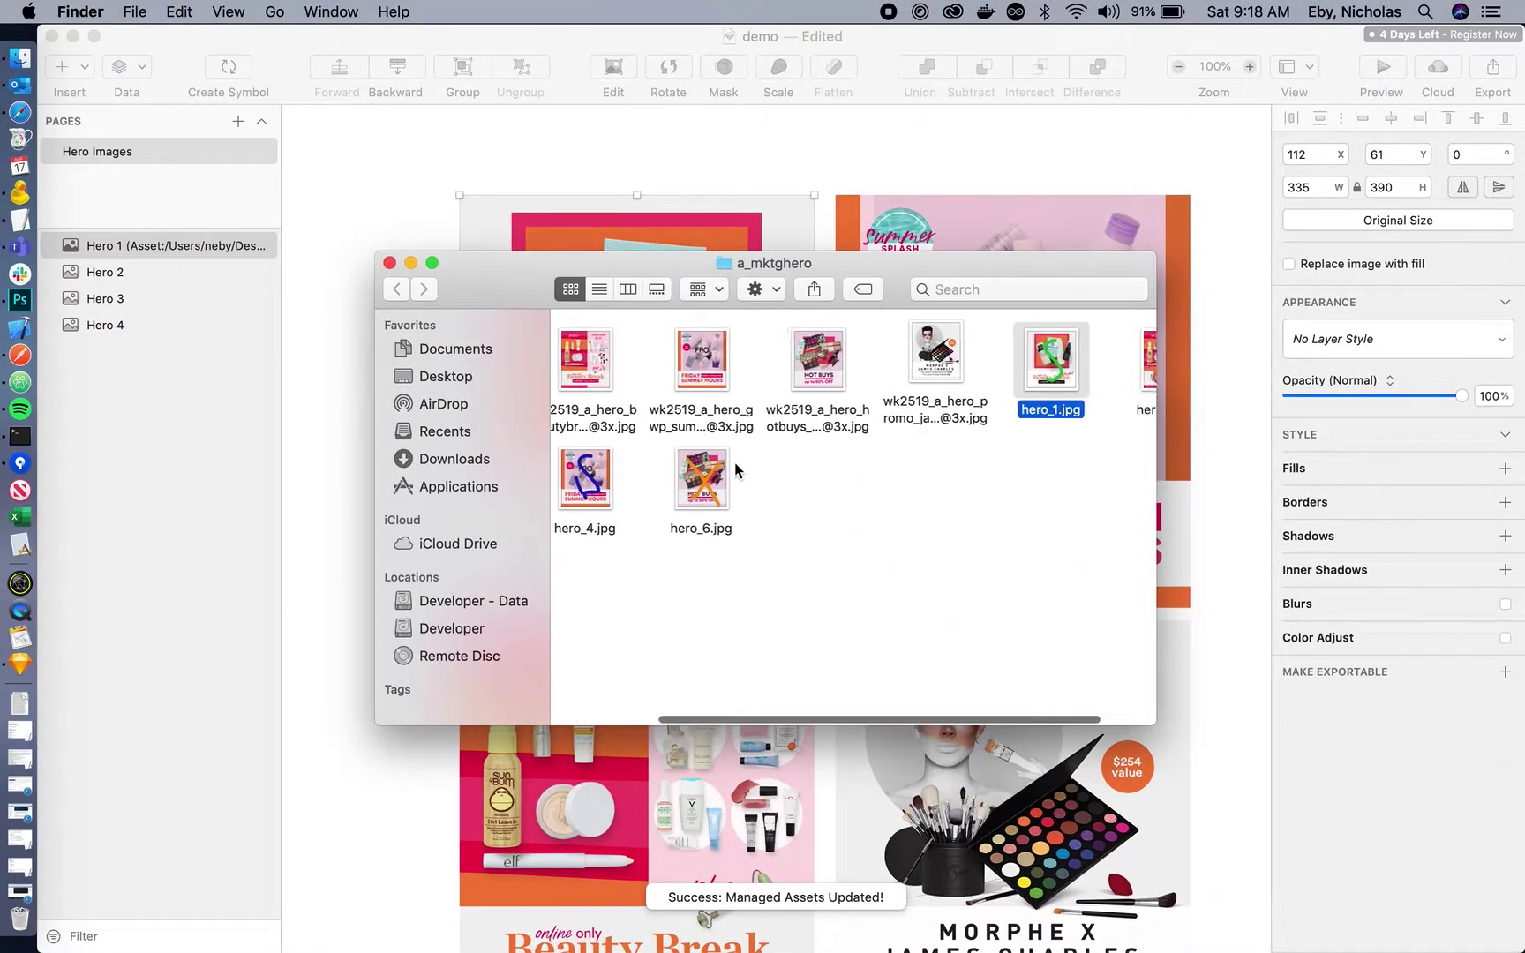
click(1093, 402)
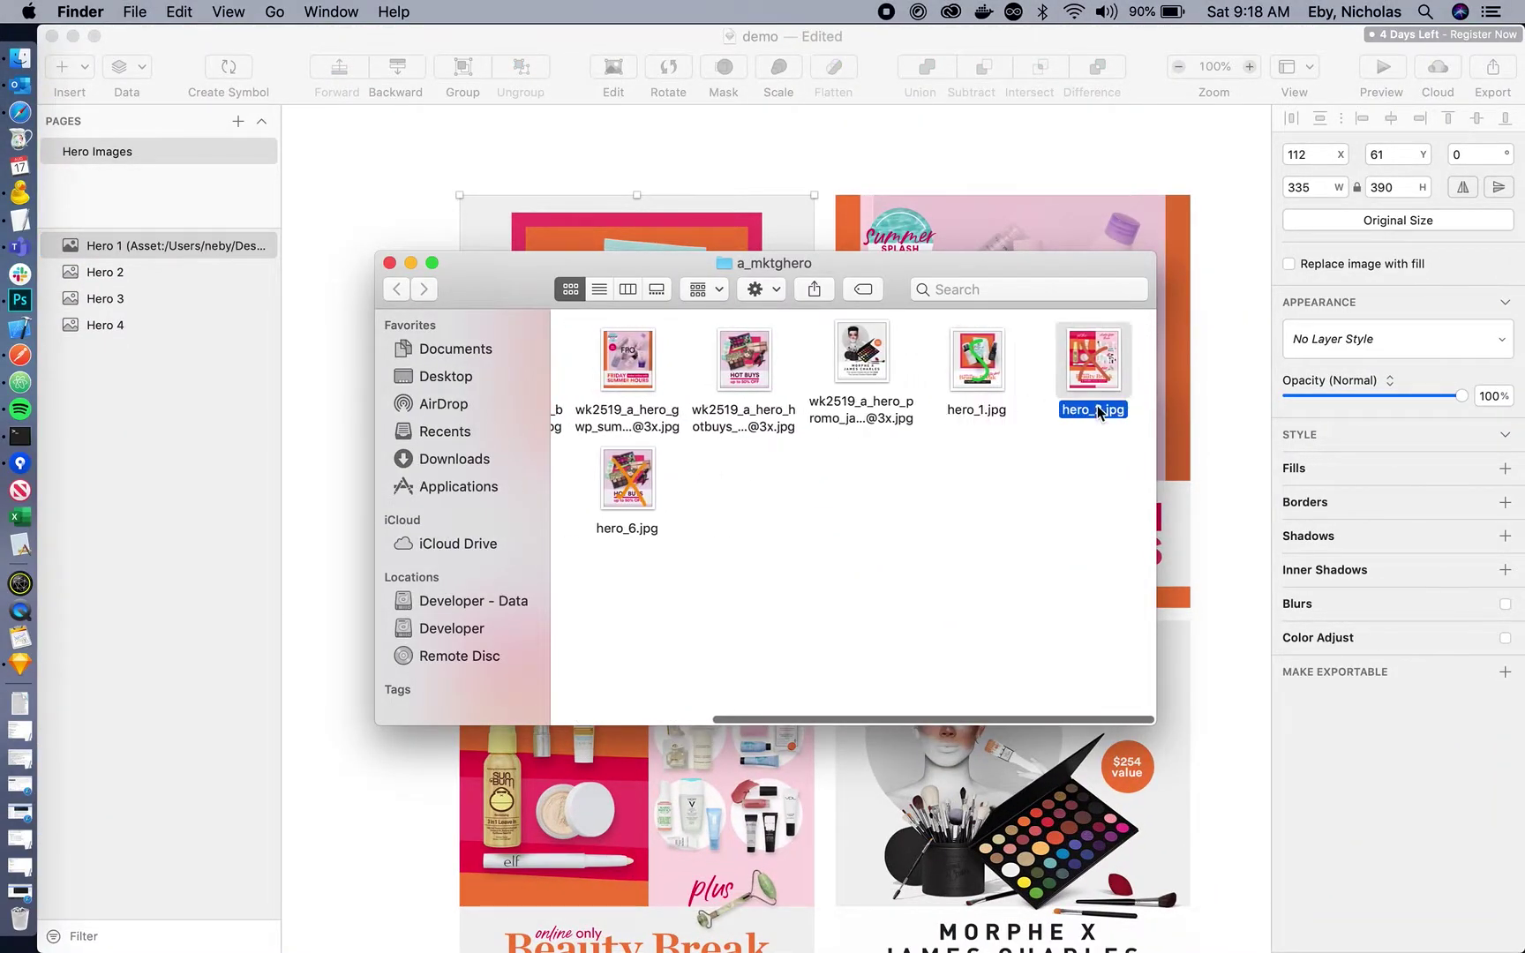
right_click(1099, 404)
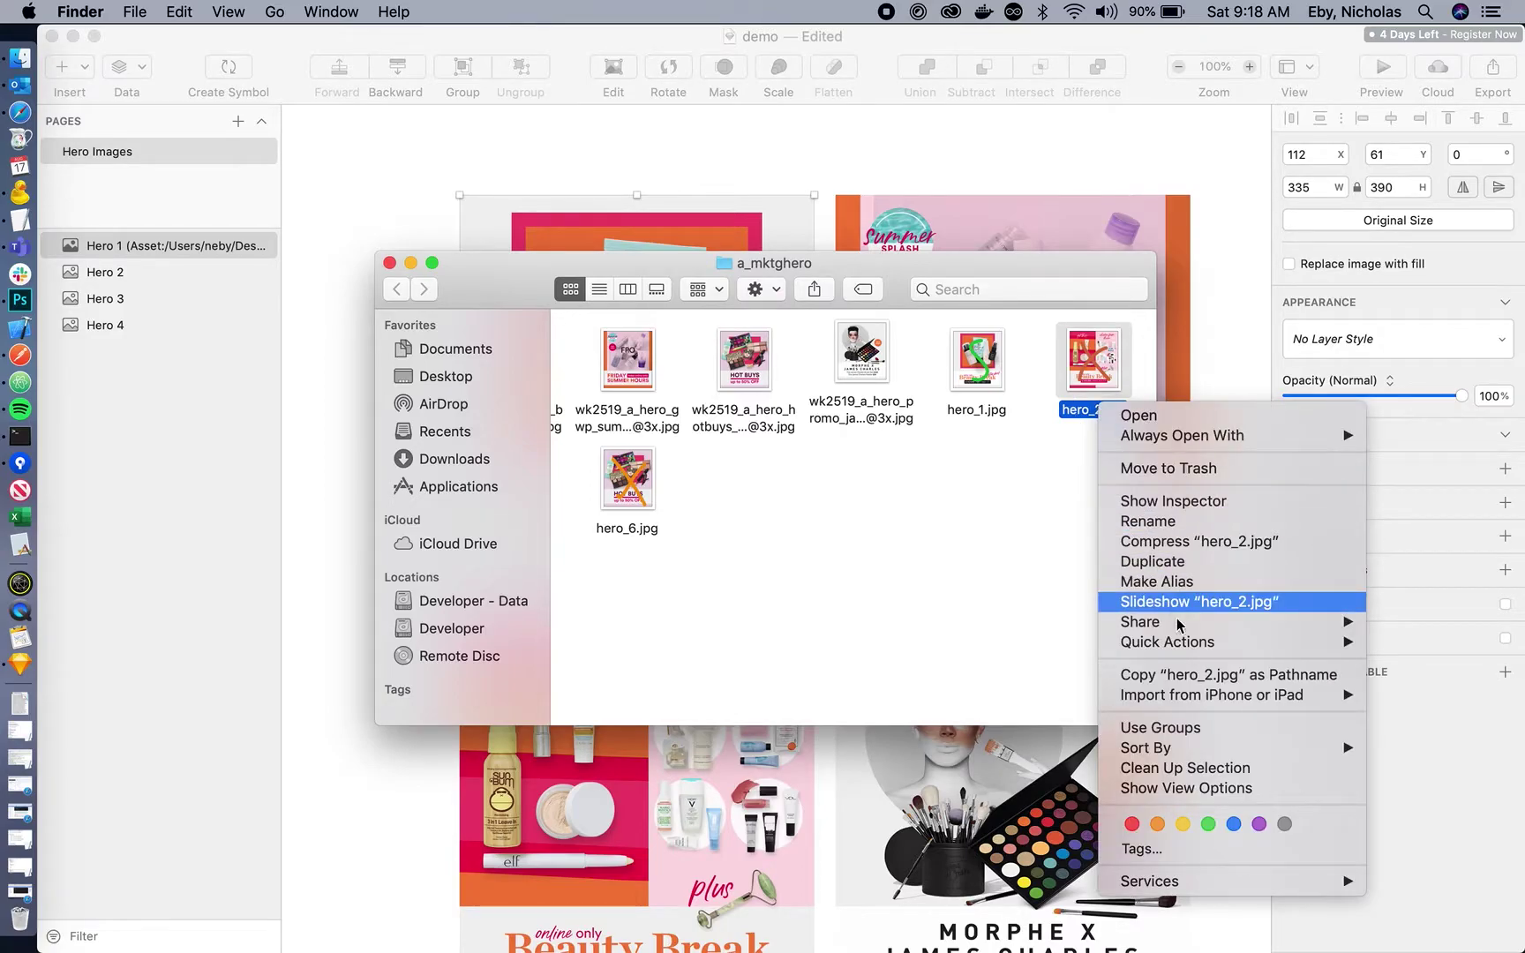
alt+click(1191, 674)
Return to Sketch and assign the copied hero_2.jpg path to the Hero 2 layer as its asset path.
click(362, 653)
click(980, 378)
click(580, 12)
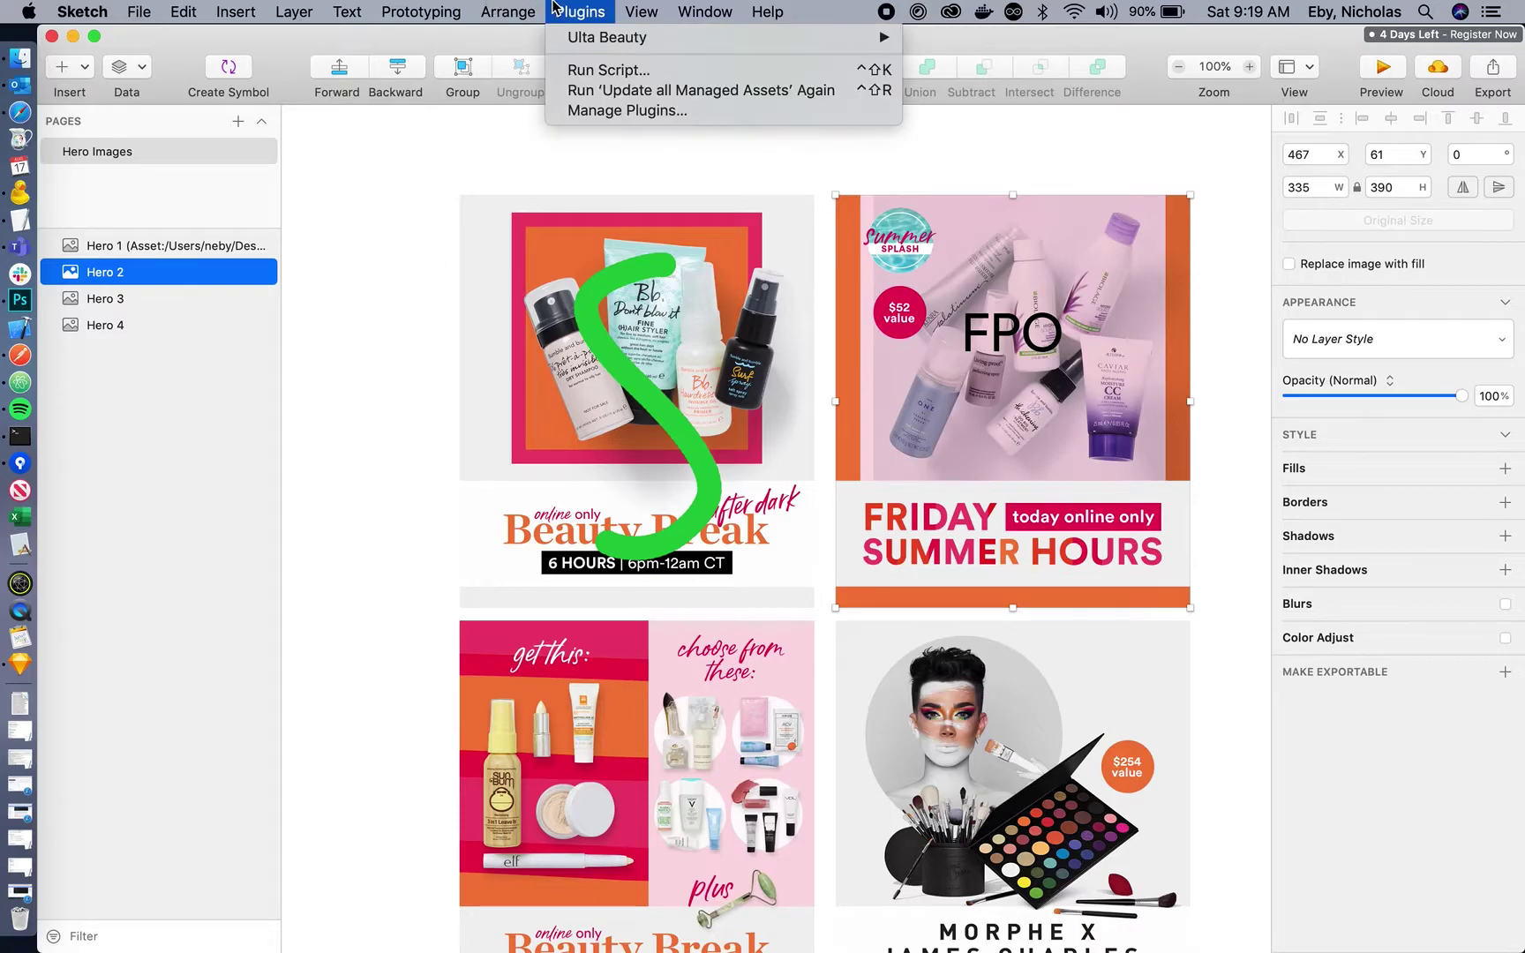
mouse_move(617, 37)
click(1091, 67)
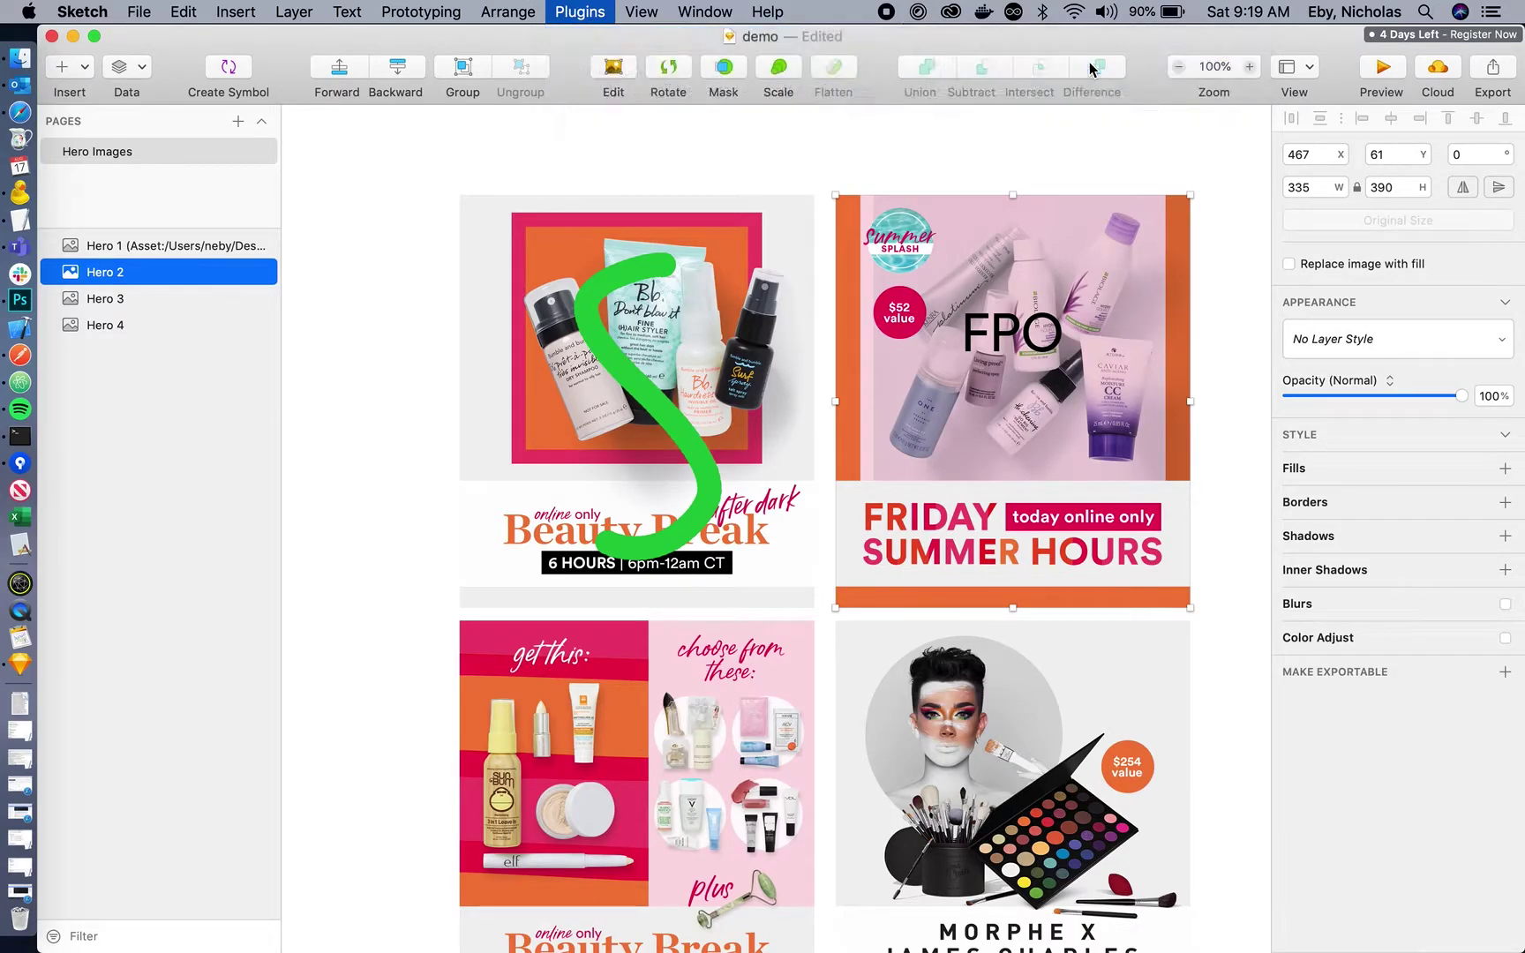
text(/Users/neby/Desktop/a_mktghero/hero_2.jpg)
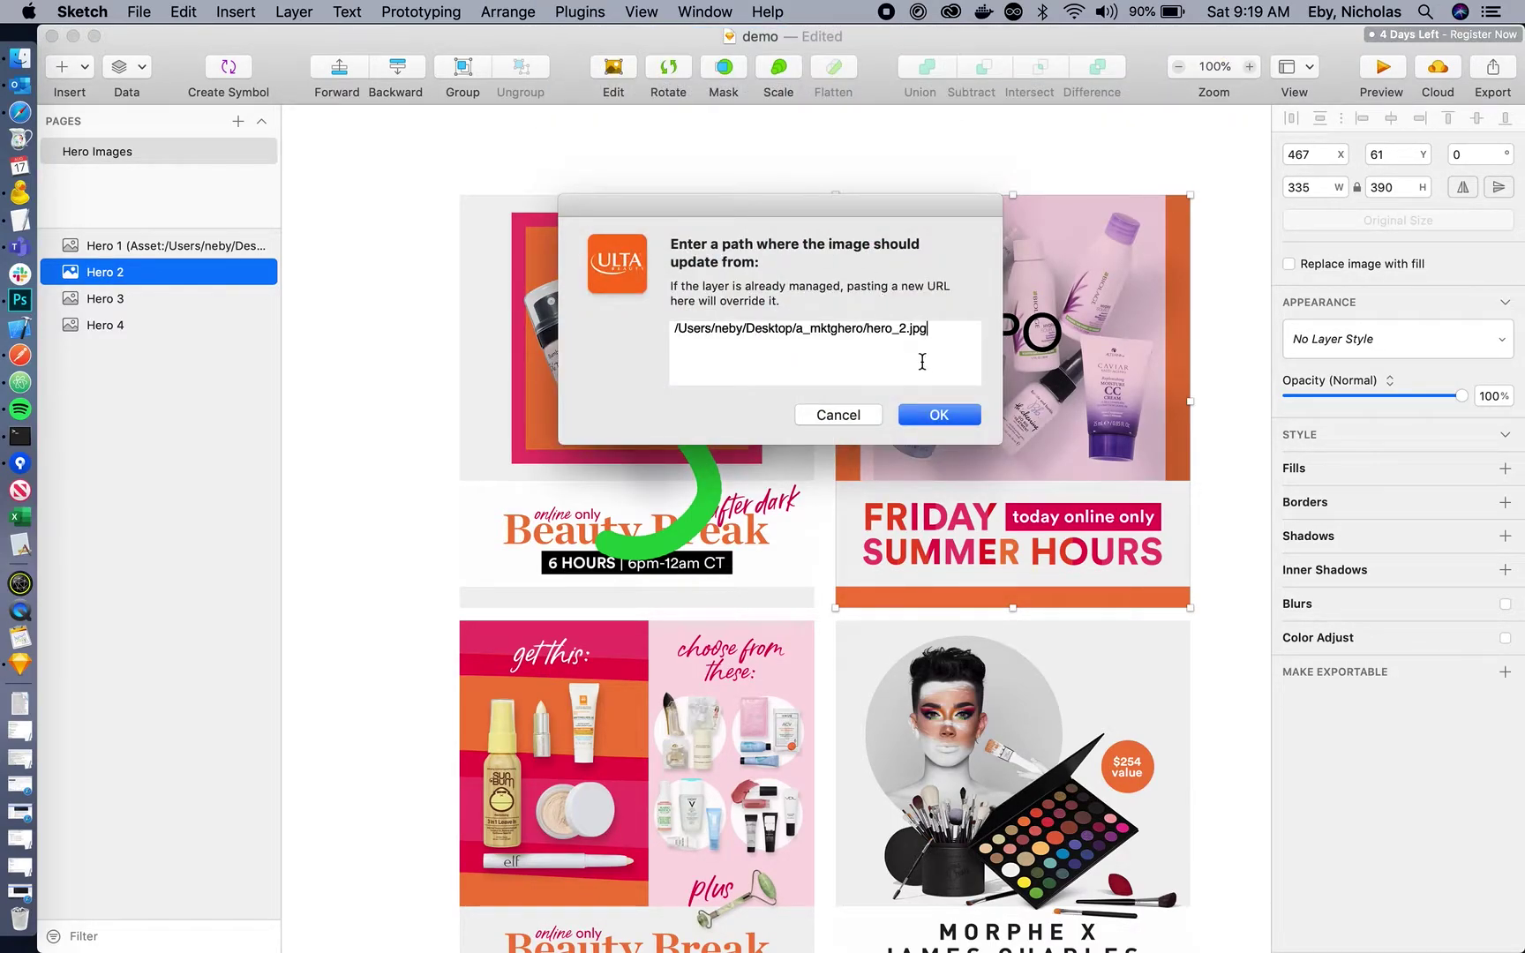
click(939, 415)
Switch to the a_mktghero folder in Finder and copy the pathname of hero_3.jpg.
key(ctrl+Up)
click(456, 423)
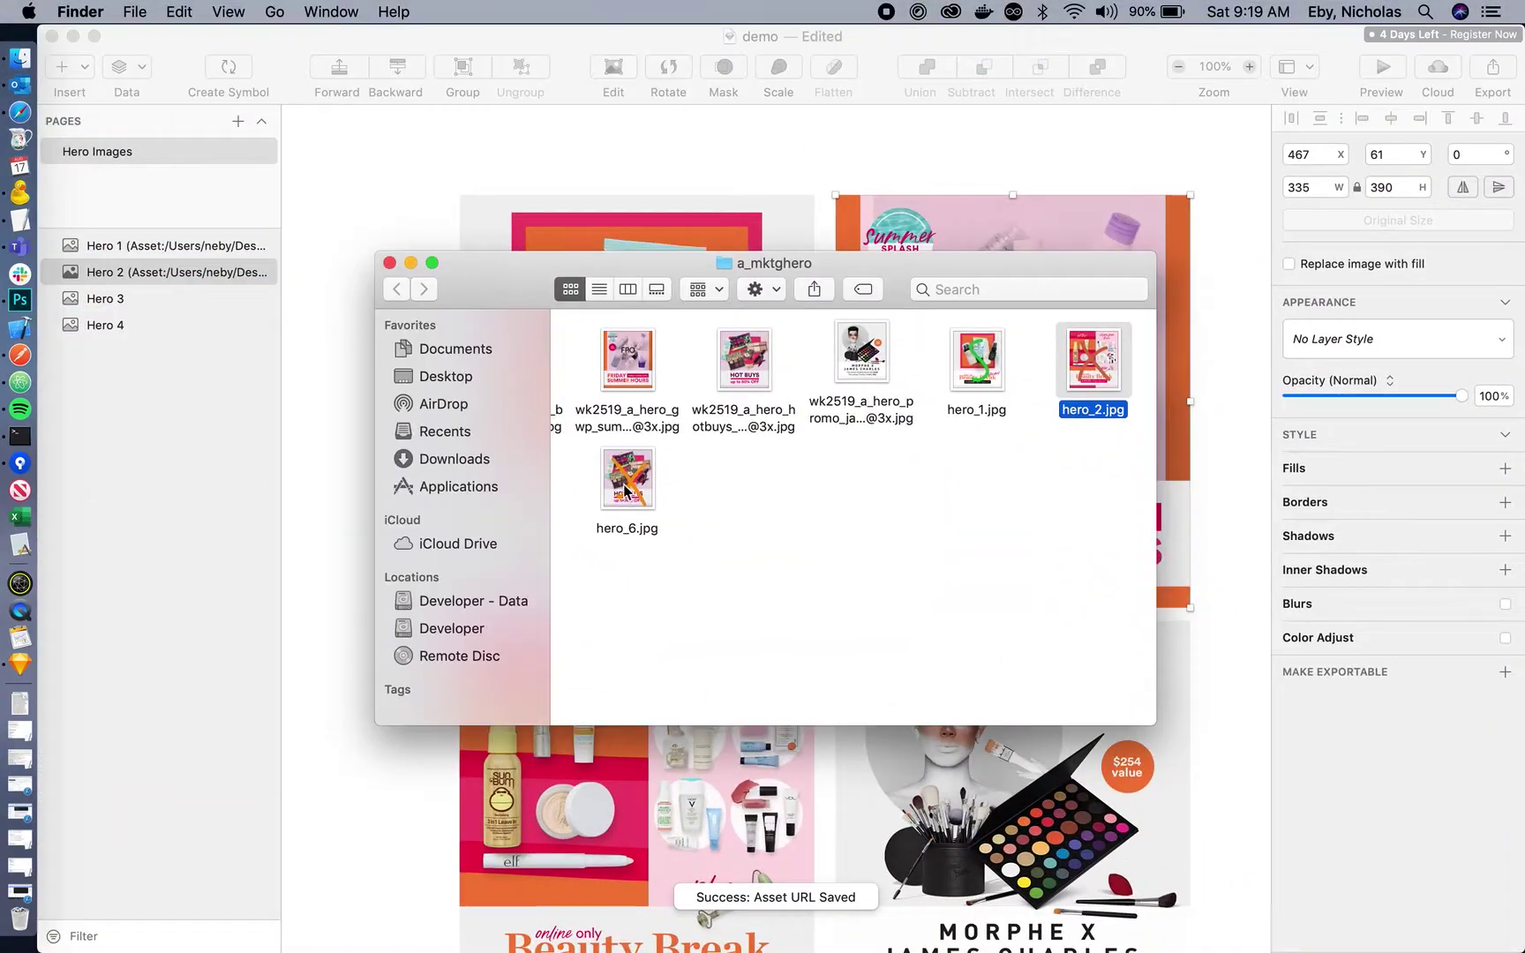
click(620, 525)
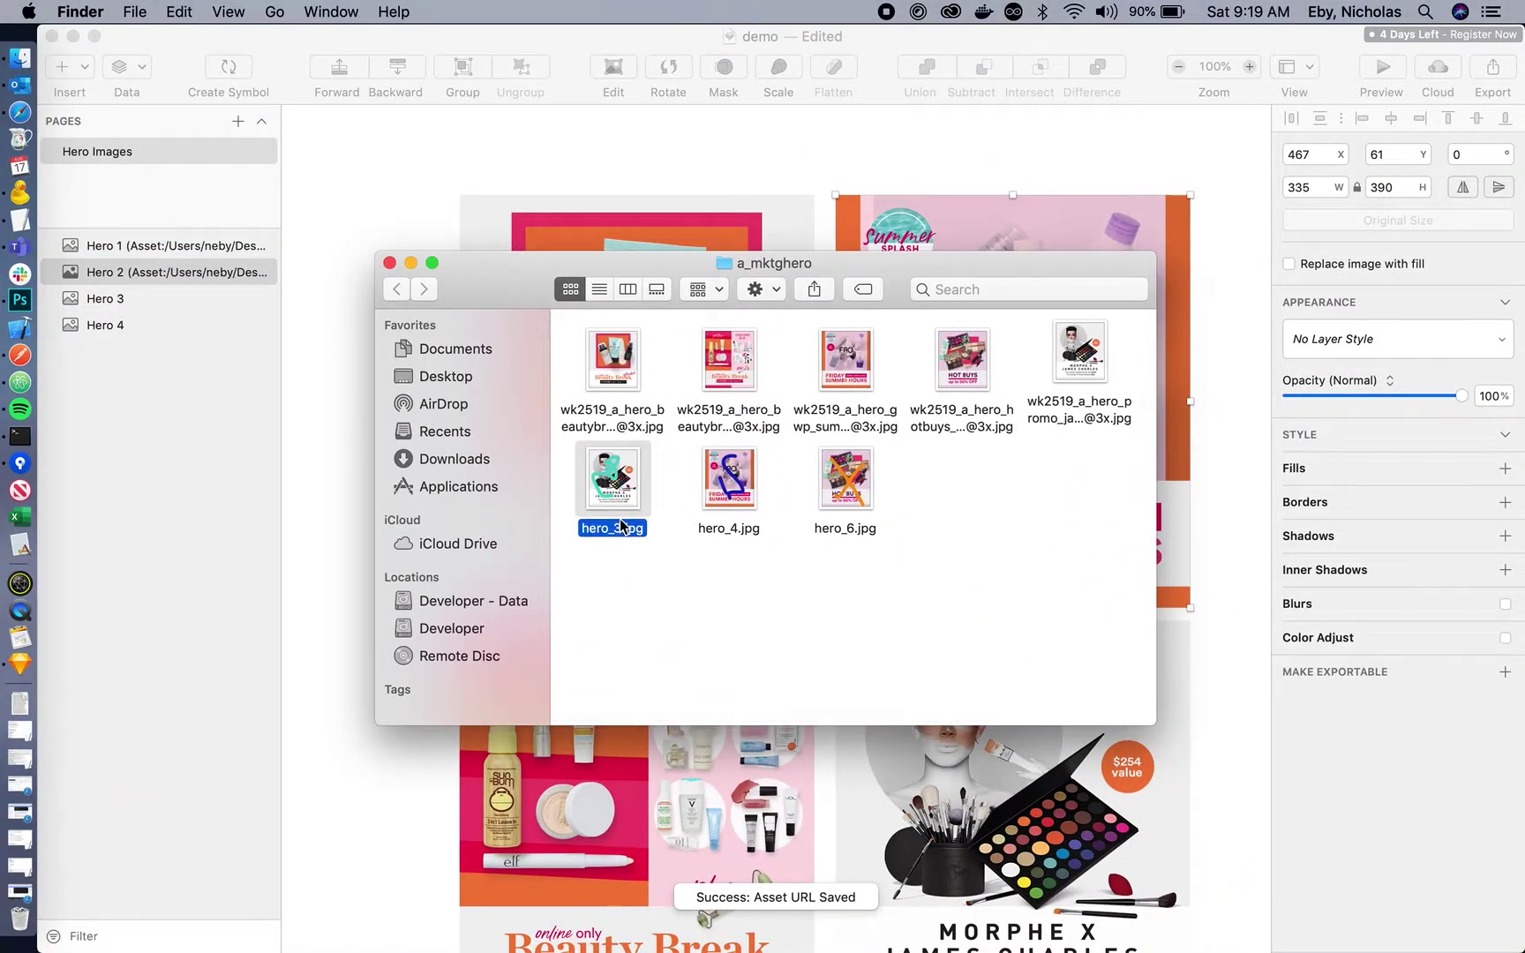
right_click(620, 524)
key(alt)
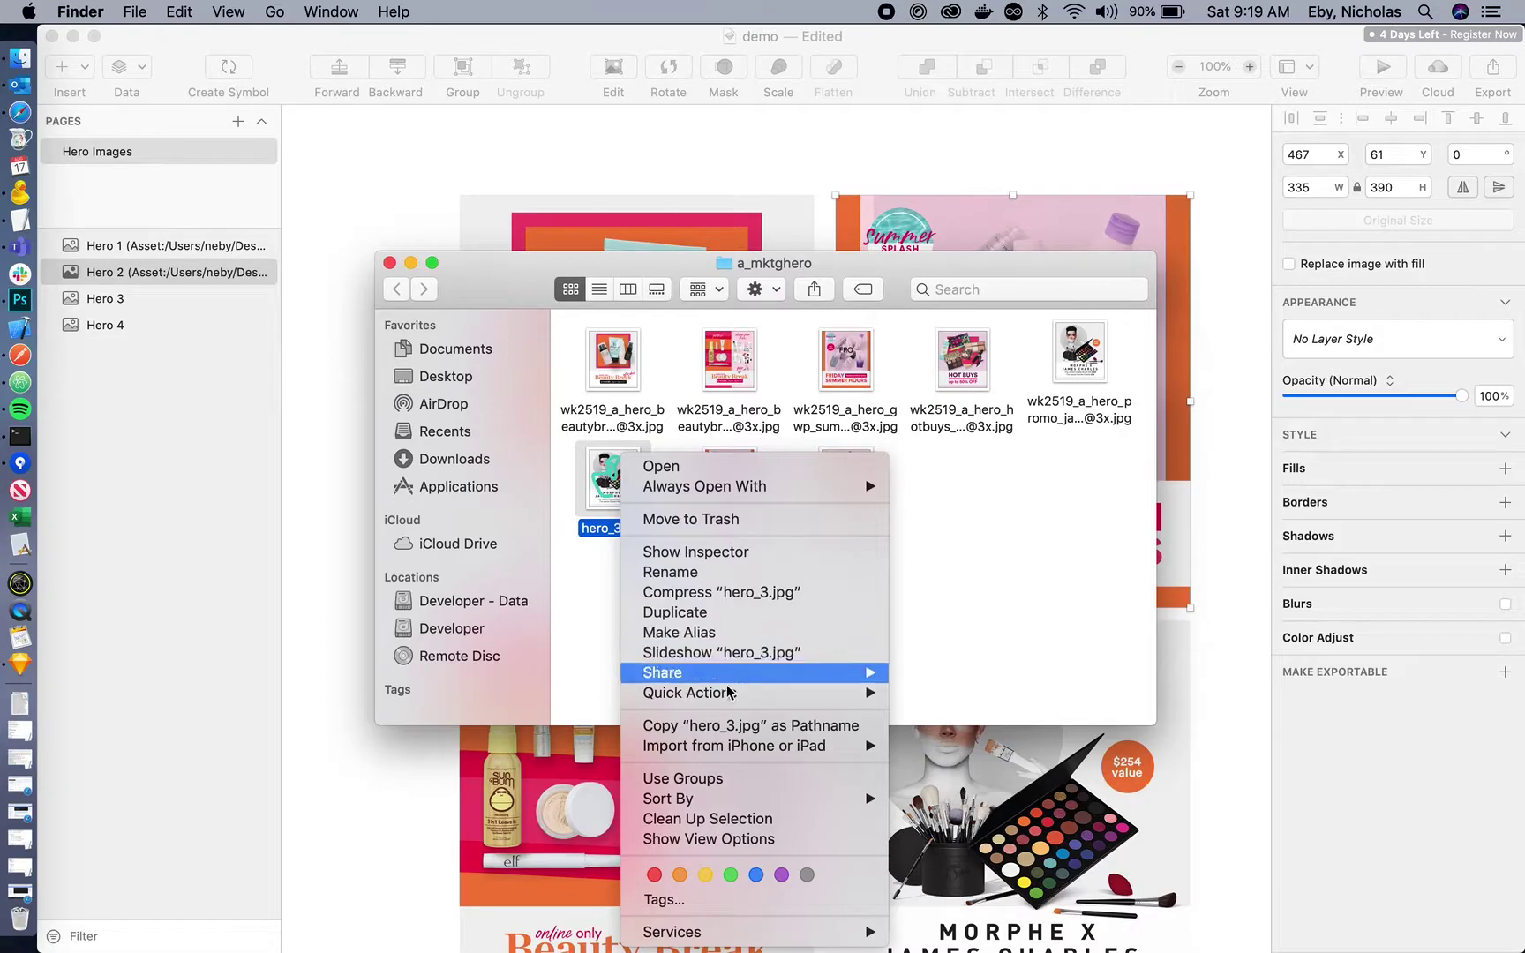
click(740, 725)
Return to Sketch and assign the copied hero_3.jpg path to the Hero 4 layer as its asset path.
click(971, 795)
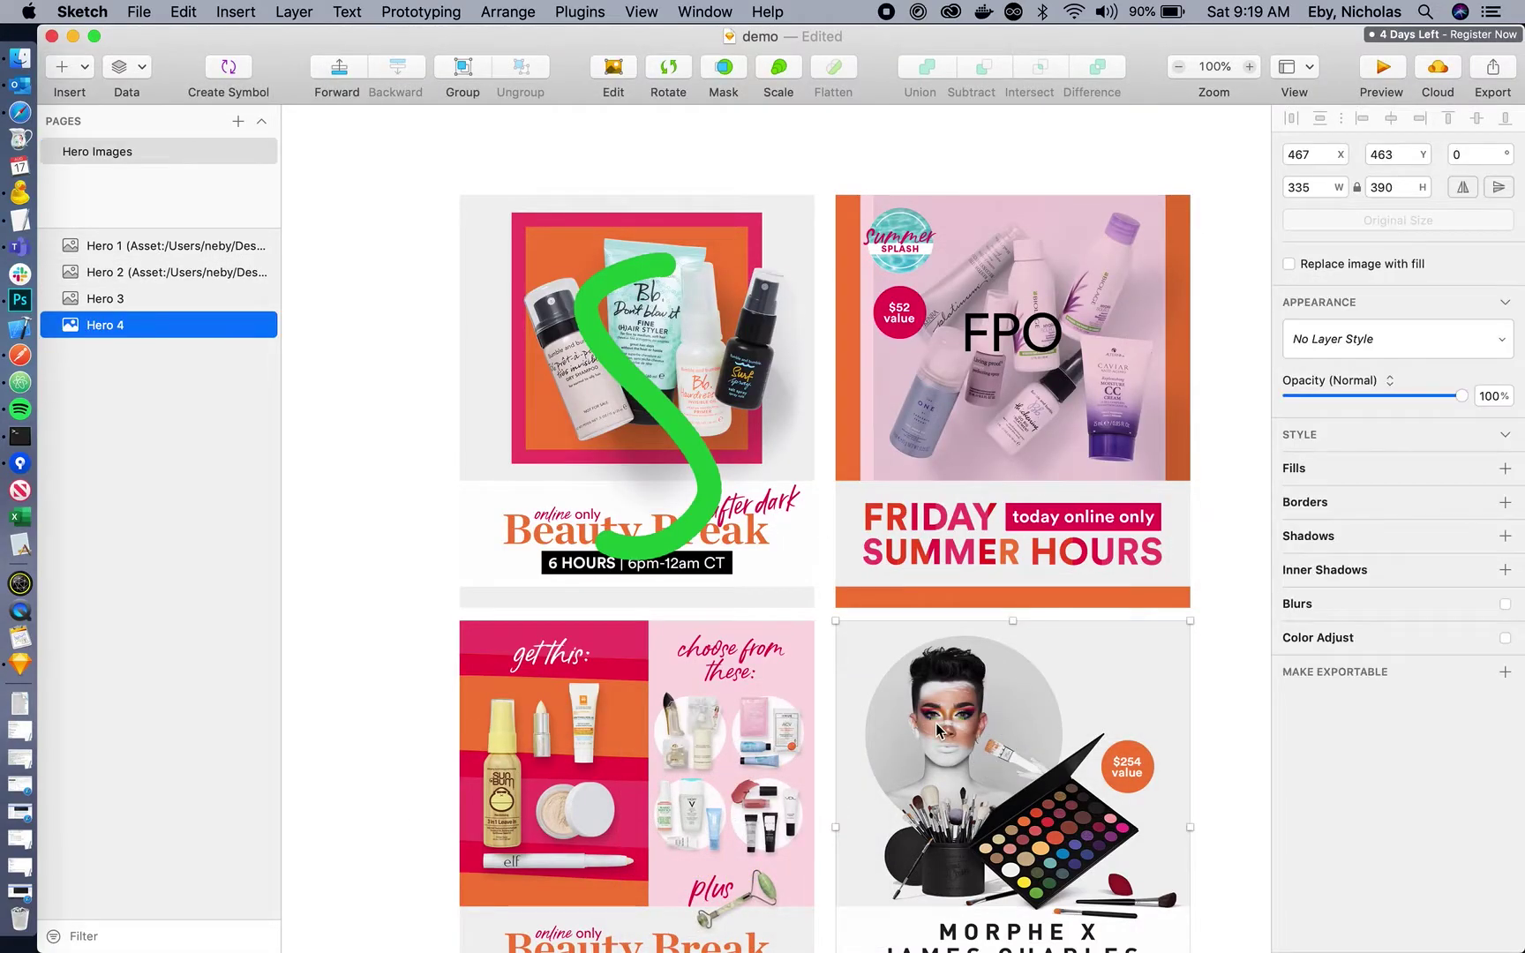
click(580, 11)
mouse_move(587, 37)
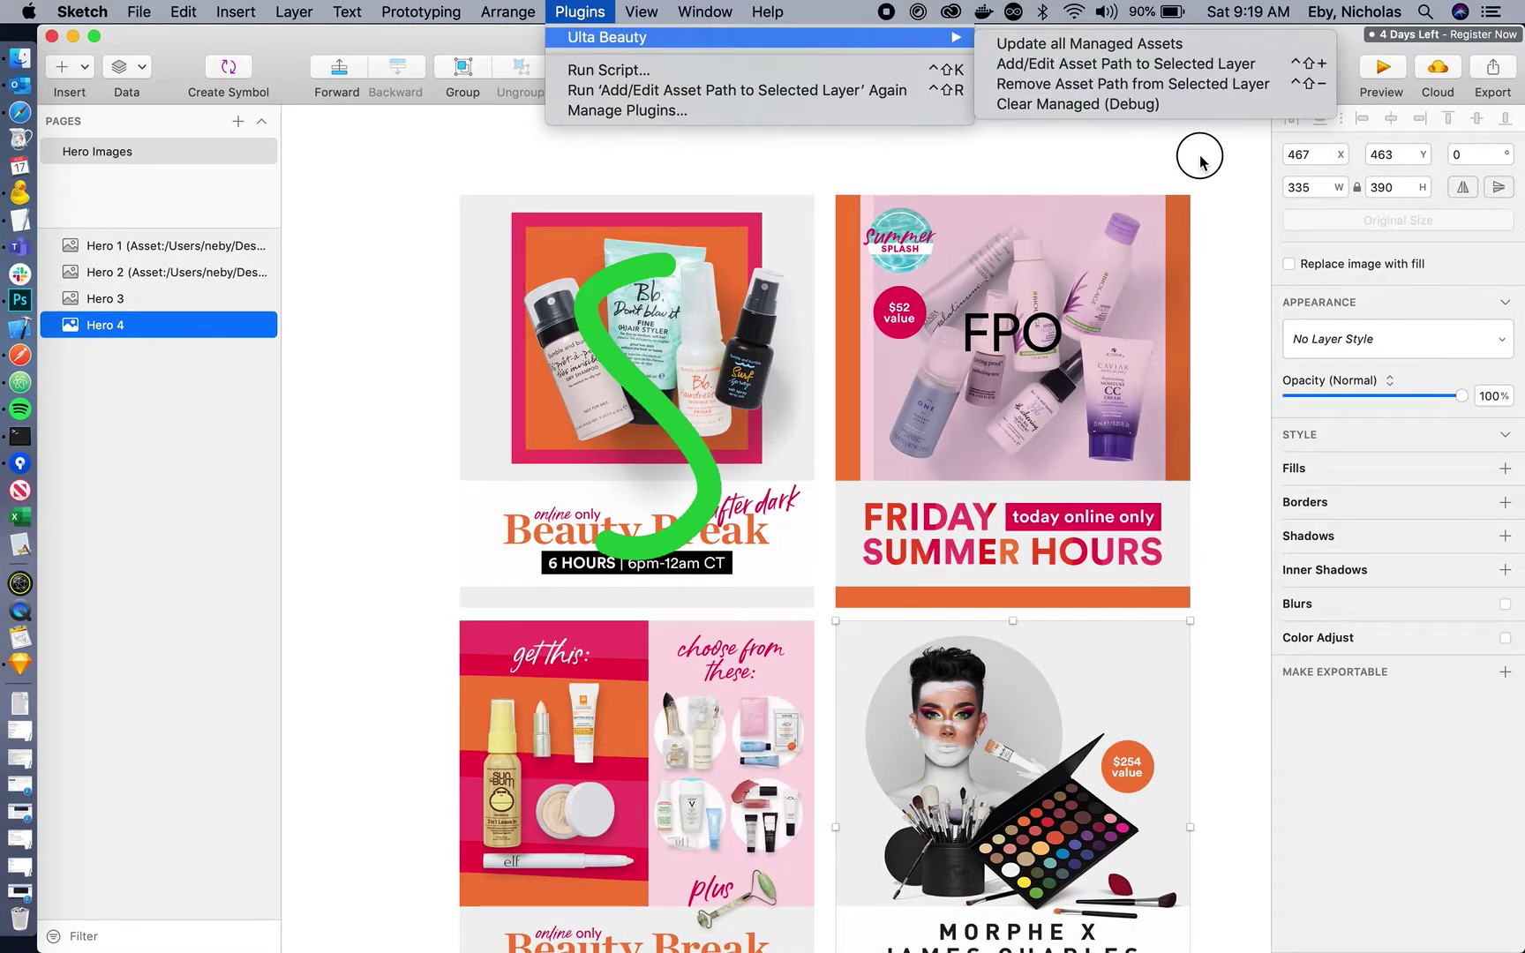
click(1195, 67)
key(super+v)
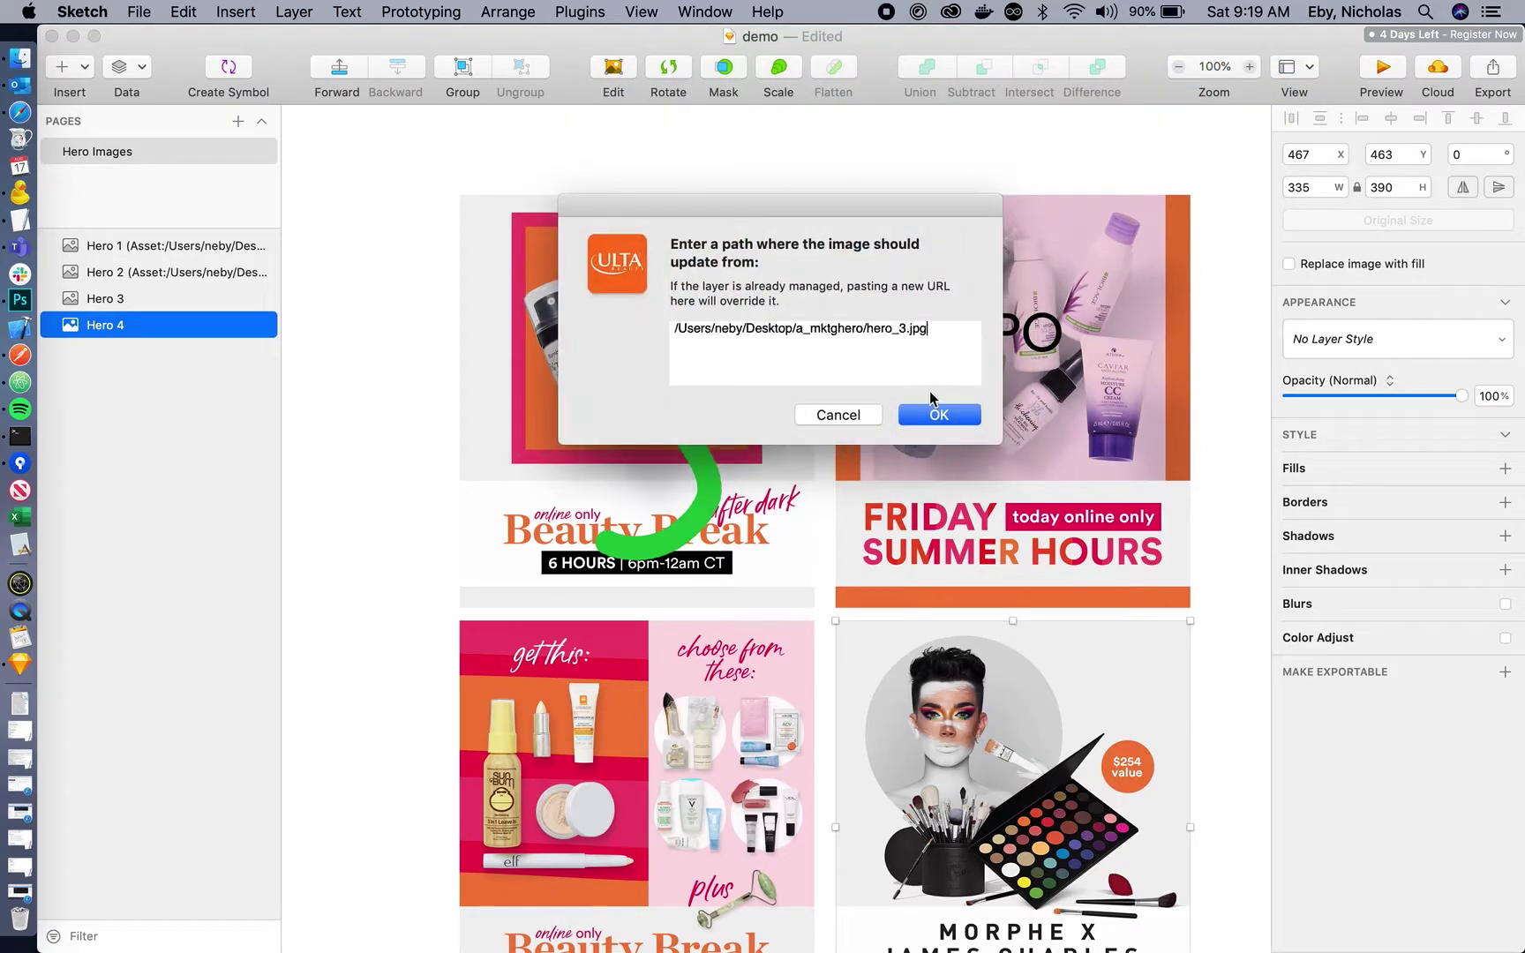
click(956, 415)
Switch to the a_mktghero folder in Finder and copy the pathname of hero_4.jpg.
key(ctrl+Up)
click(500, 426)
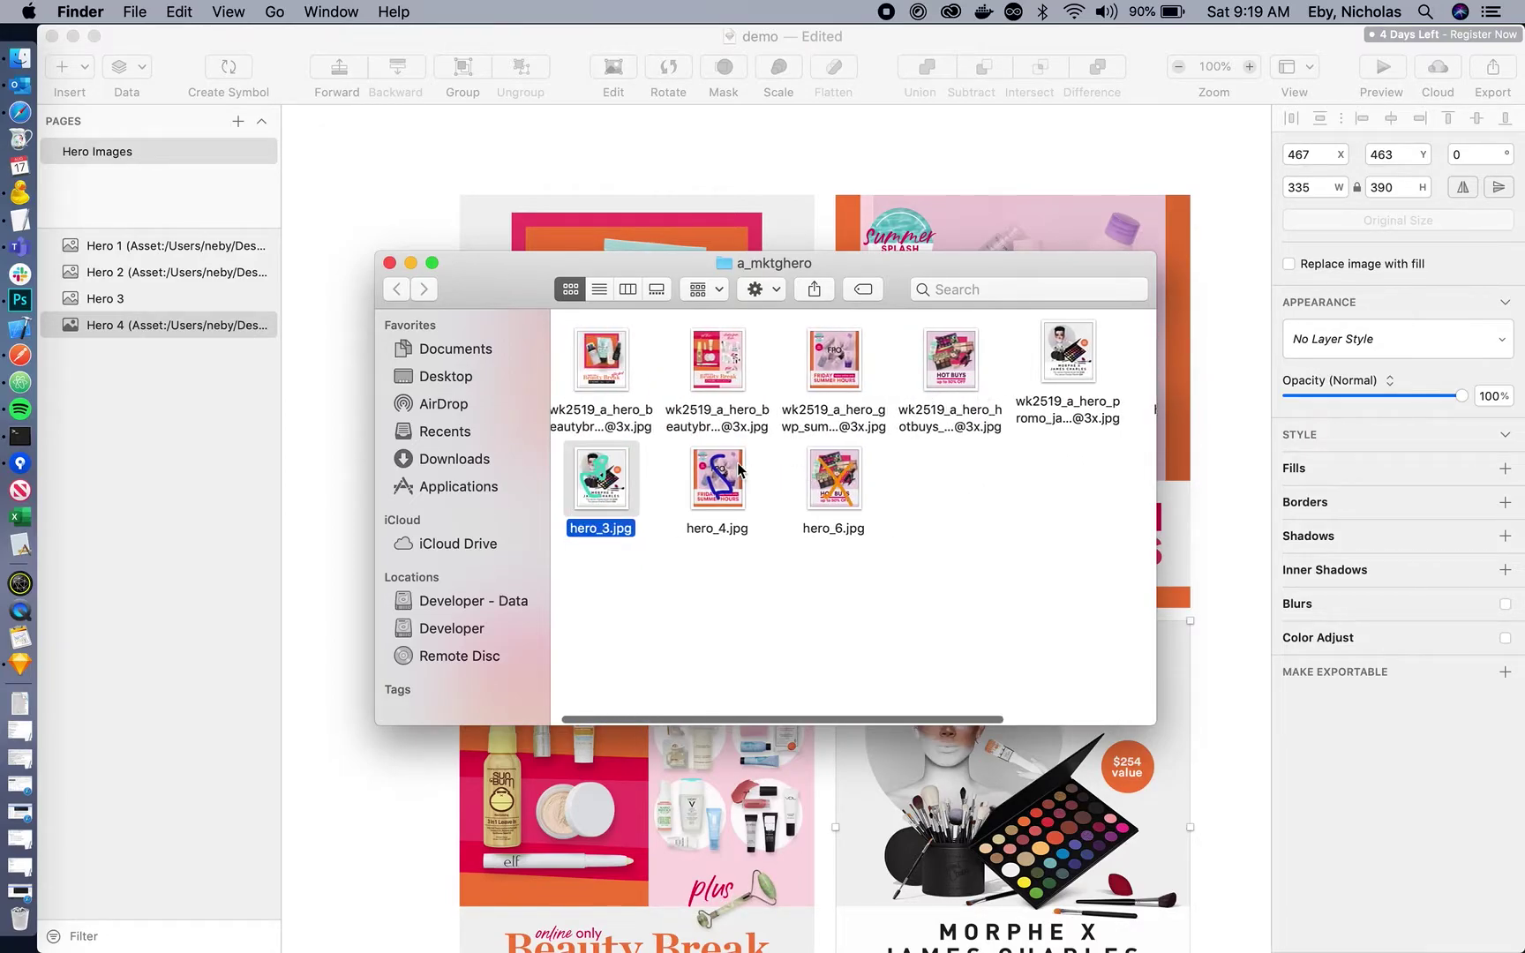
click(705, 463)
right_click(705, 463)
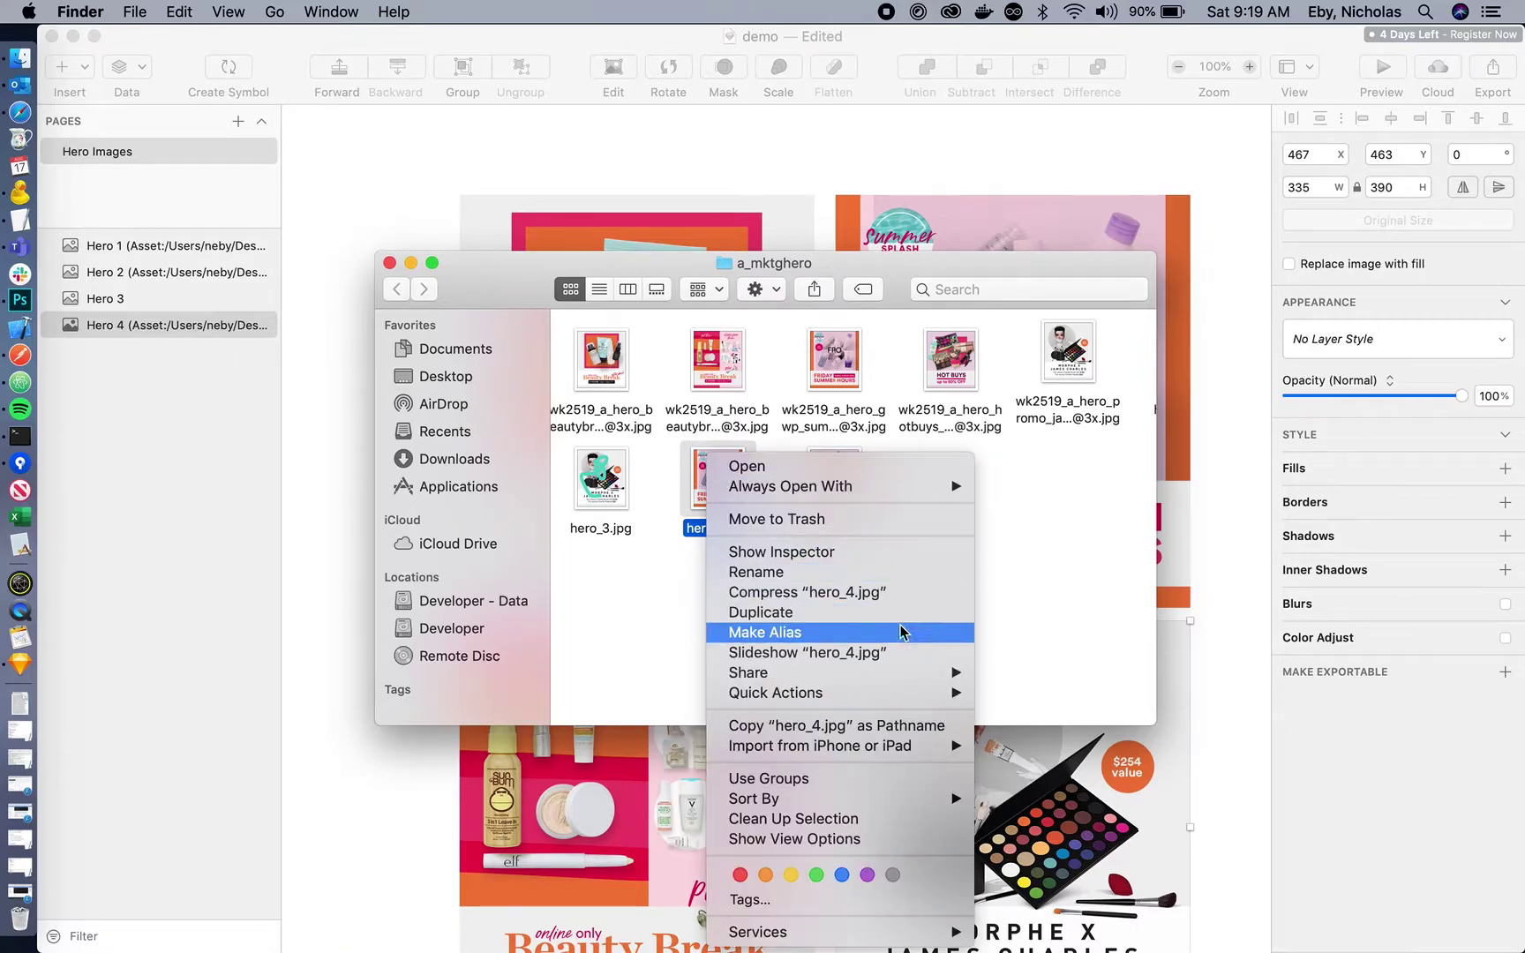
alt+click(896, 726)
Return to Sketch and assign the copied hero_4.jpg path to the Hero 3 layer as its asset path.
click(402, 797)
click(494, 724)
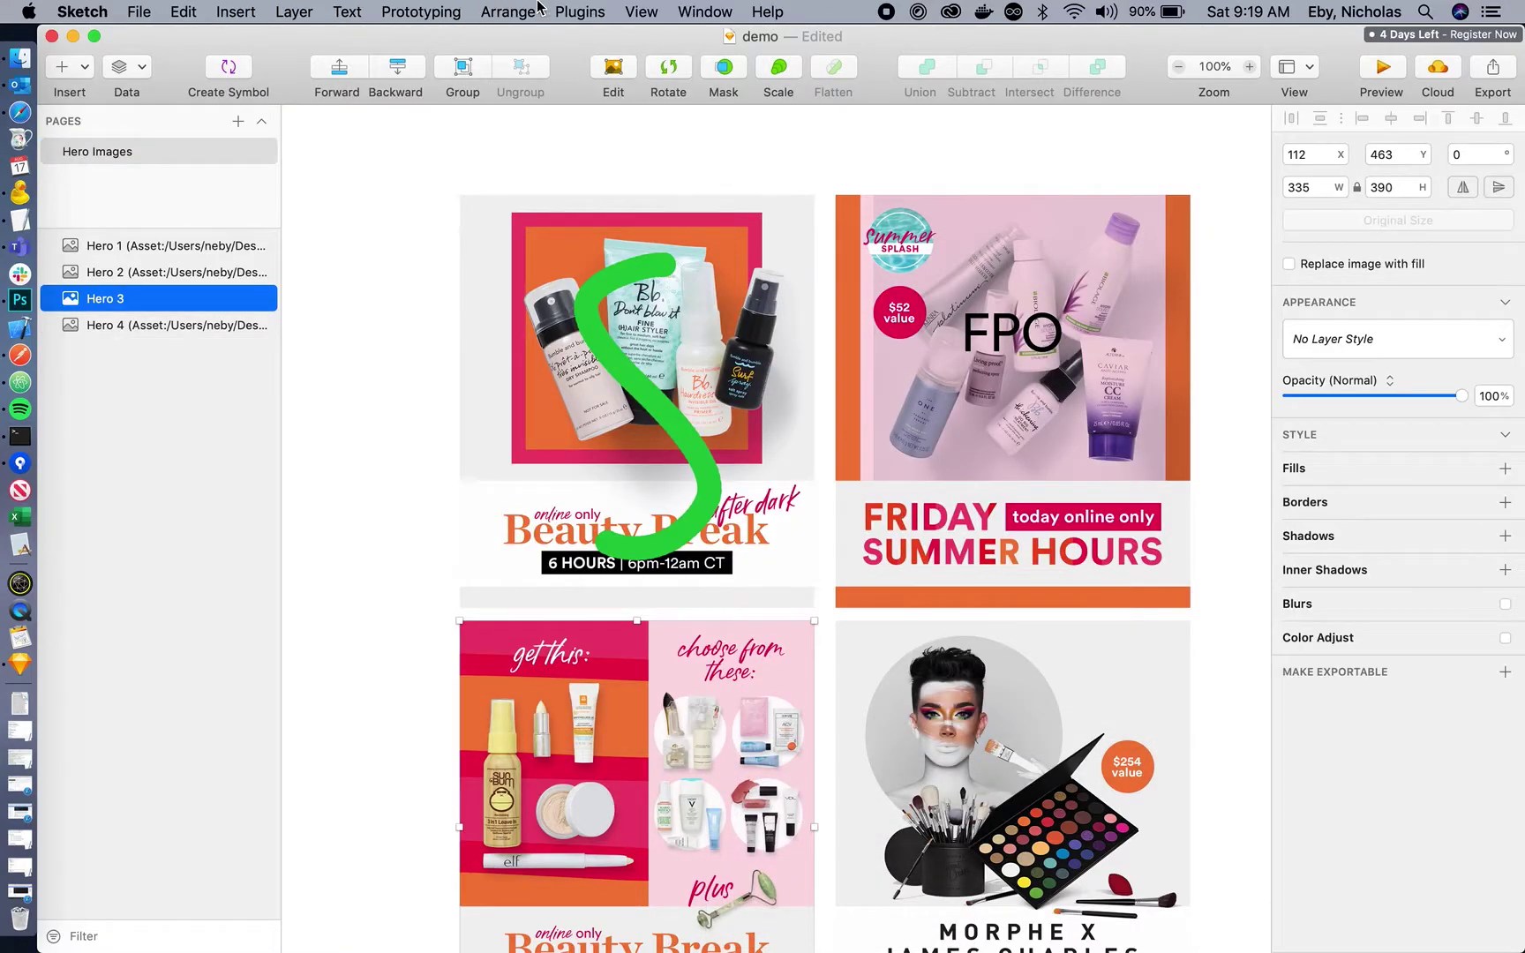
click(579, 12)
mouse_move(618, 37)
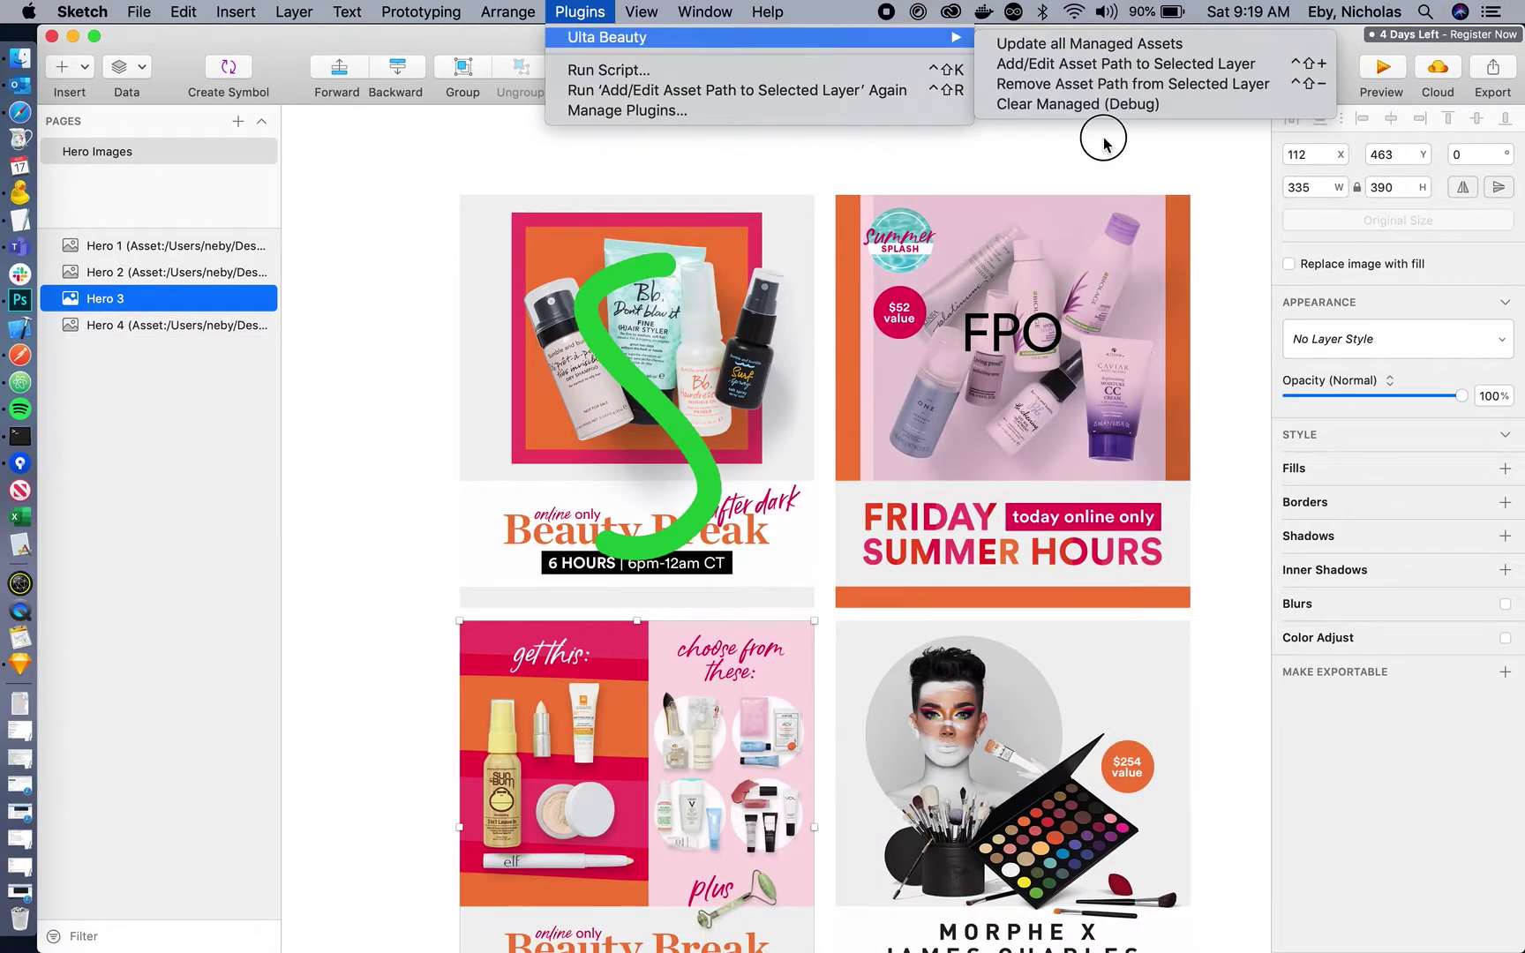
click(1139, 63)
key(super+v)
click(939, 415)
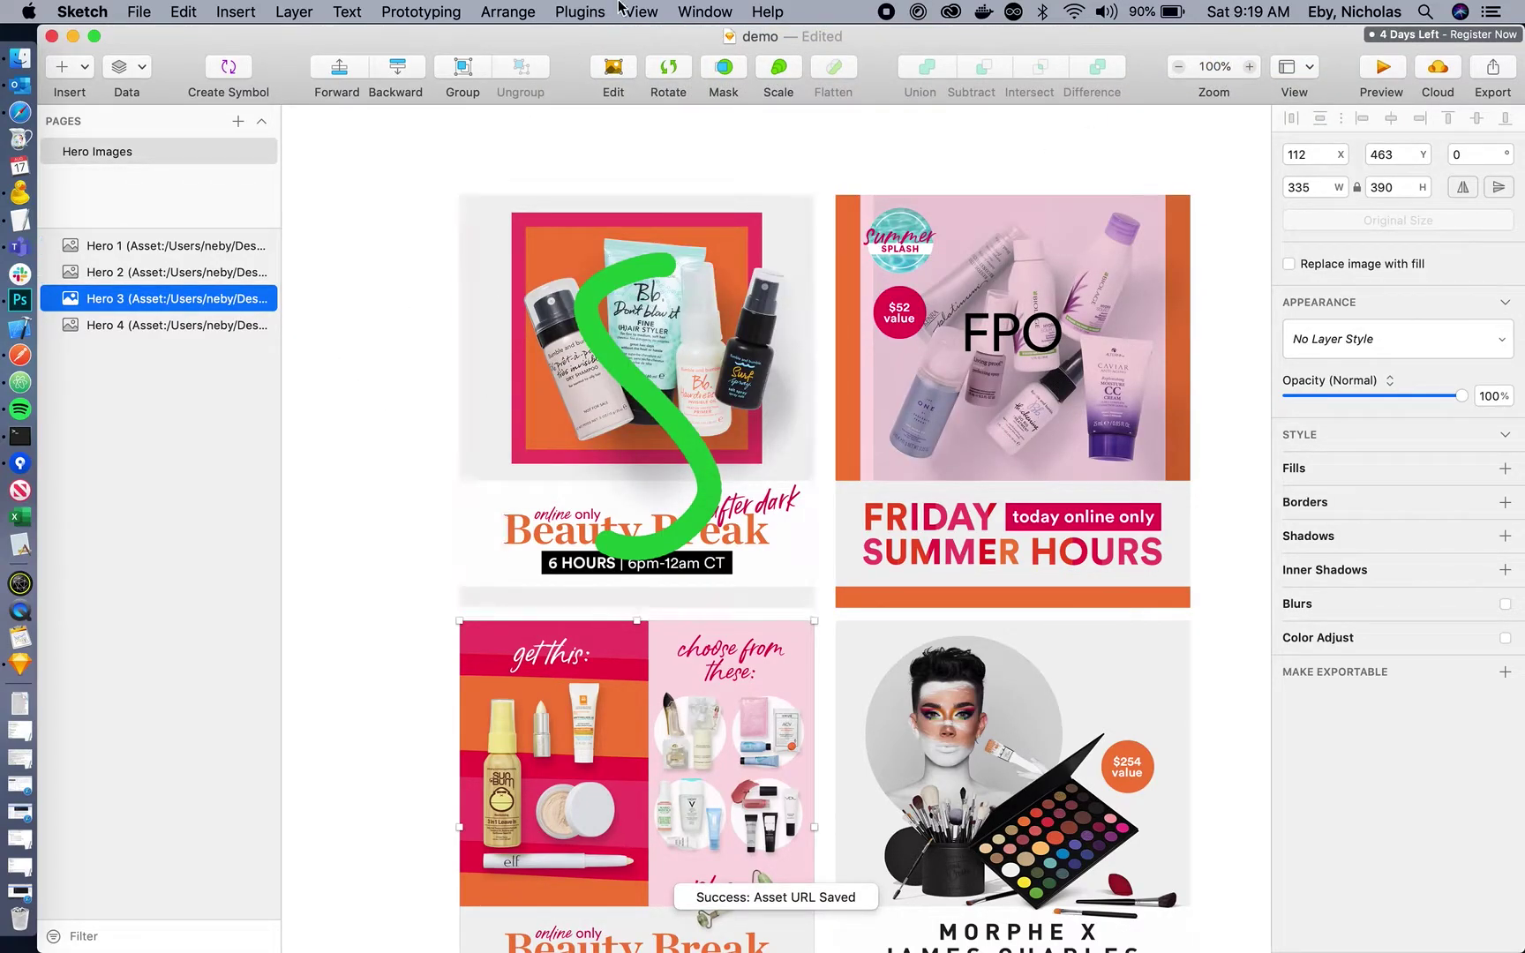
click(639, 11)
click(593, 10)
click(580, 11)
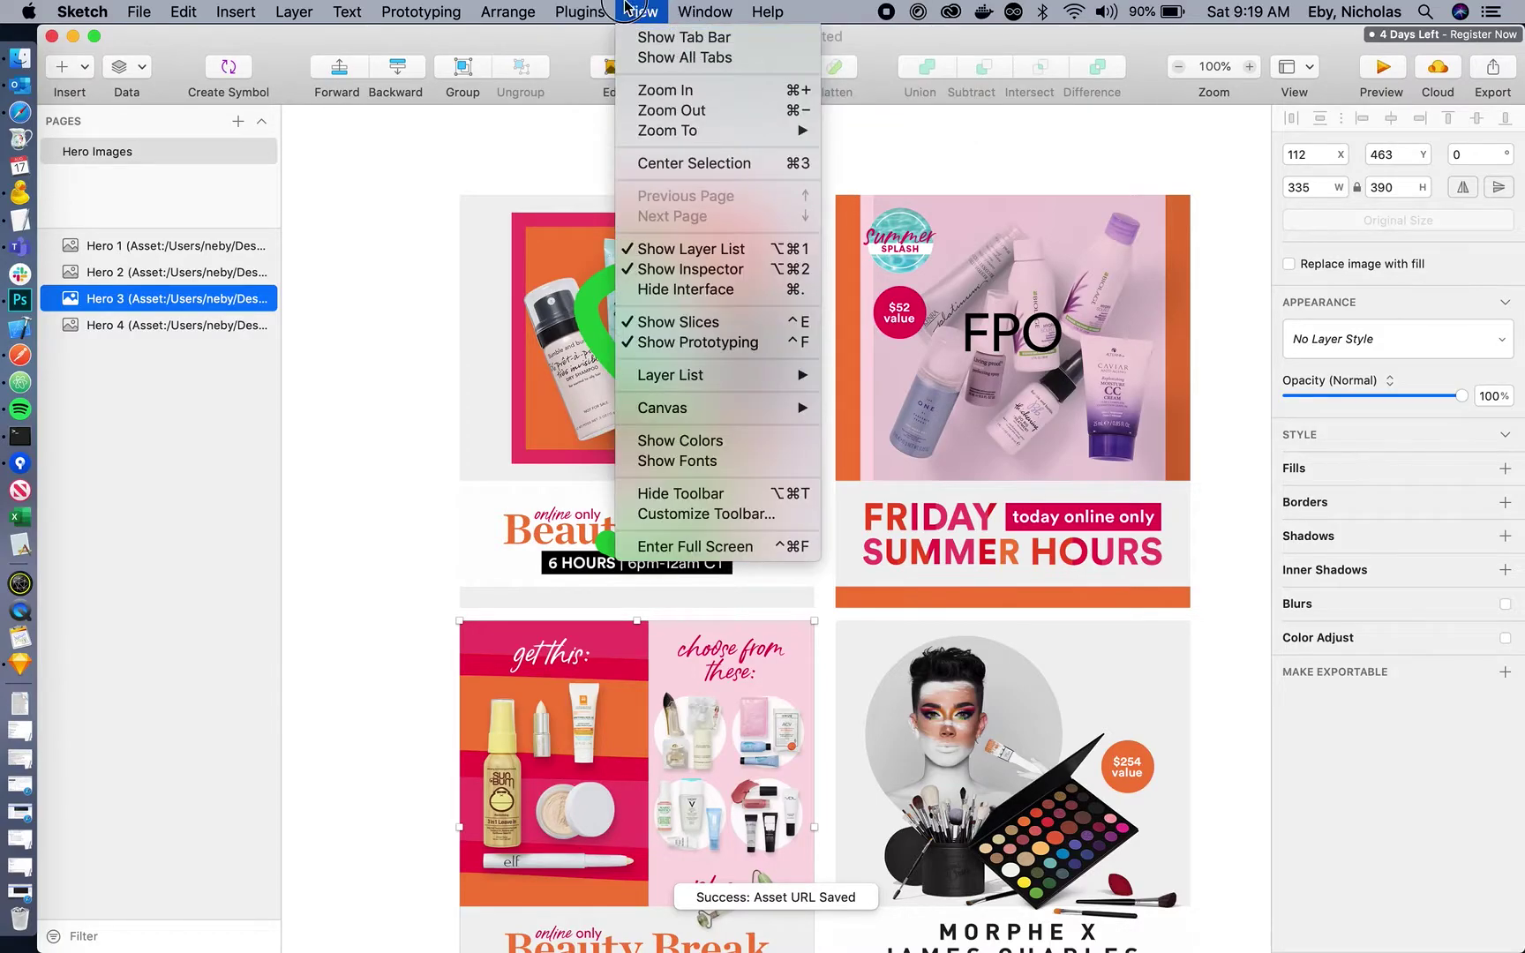
click(336, 309)
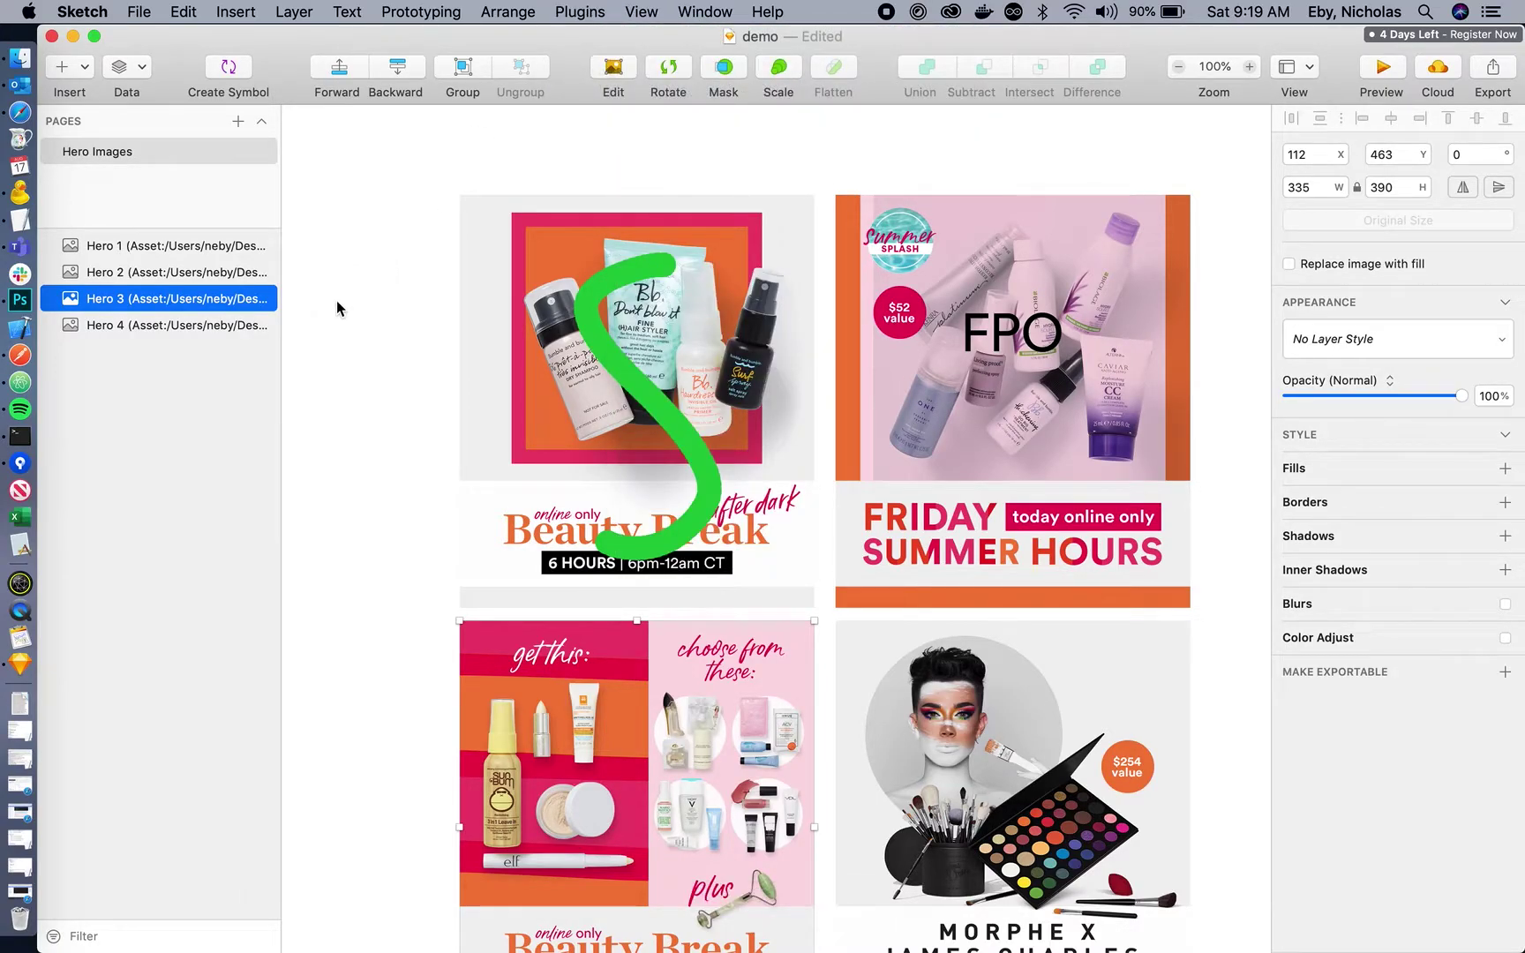
Close the demo document, move the a_mktghero Finder window lower on the desktop, and reopen demo in Sketch.
click(51, 37)
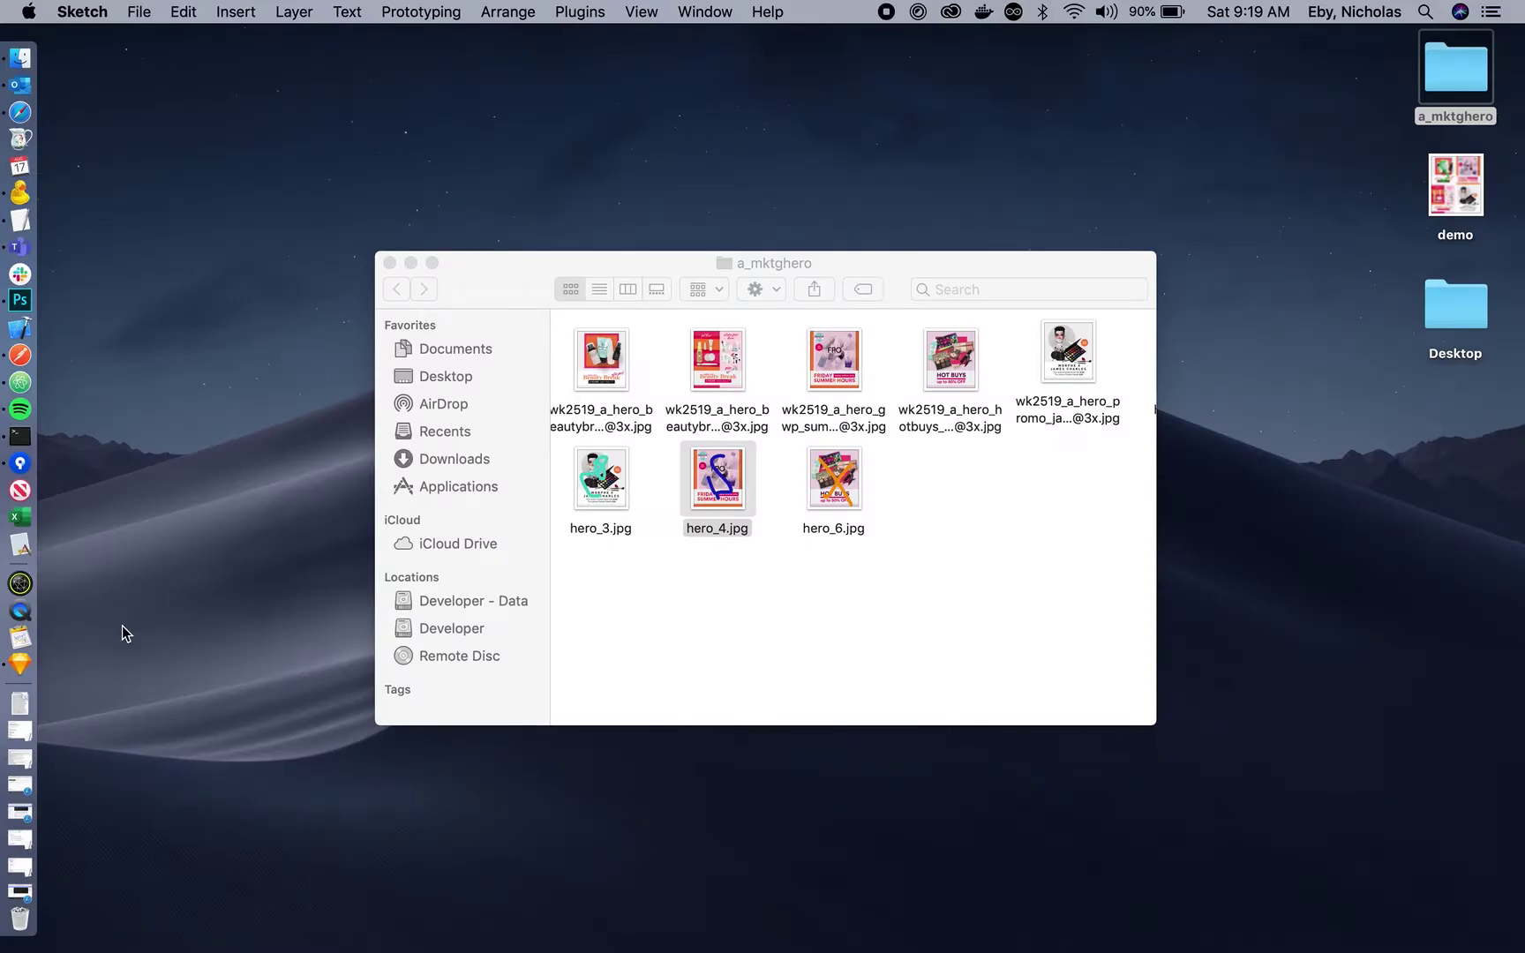
drag(467, 278, 477, 452)
click(1451, 177)
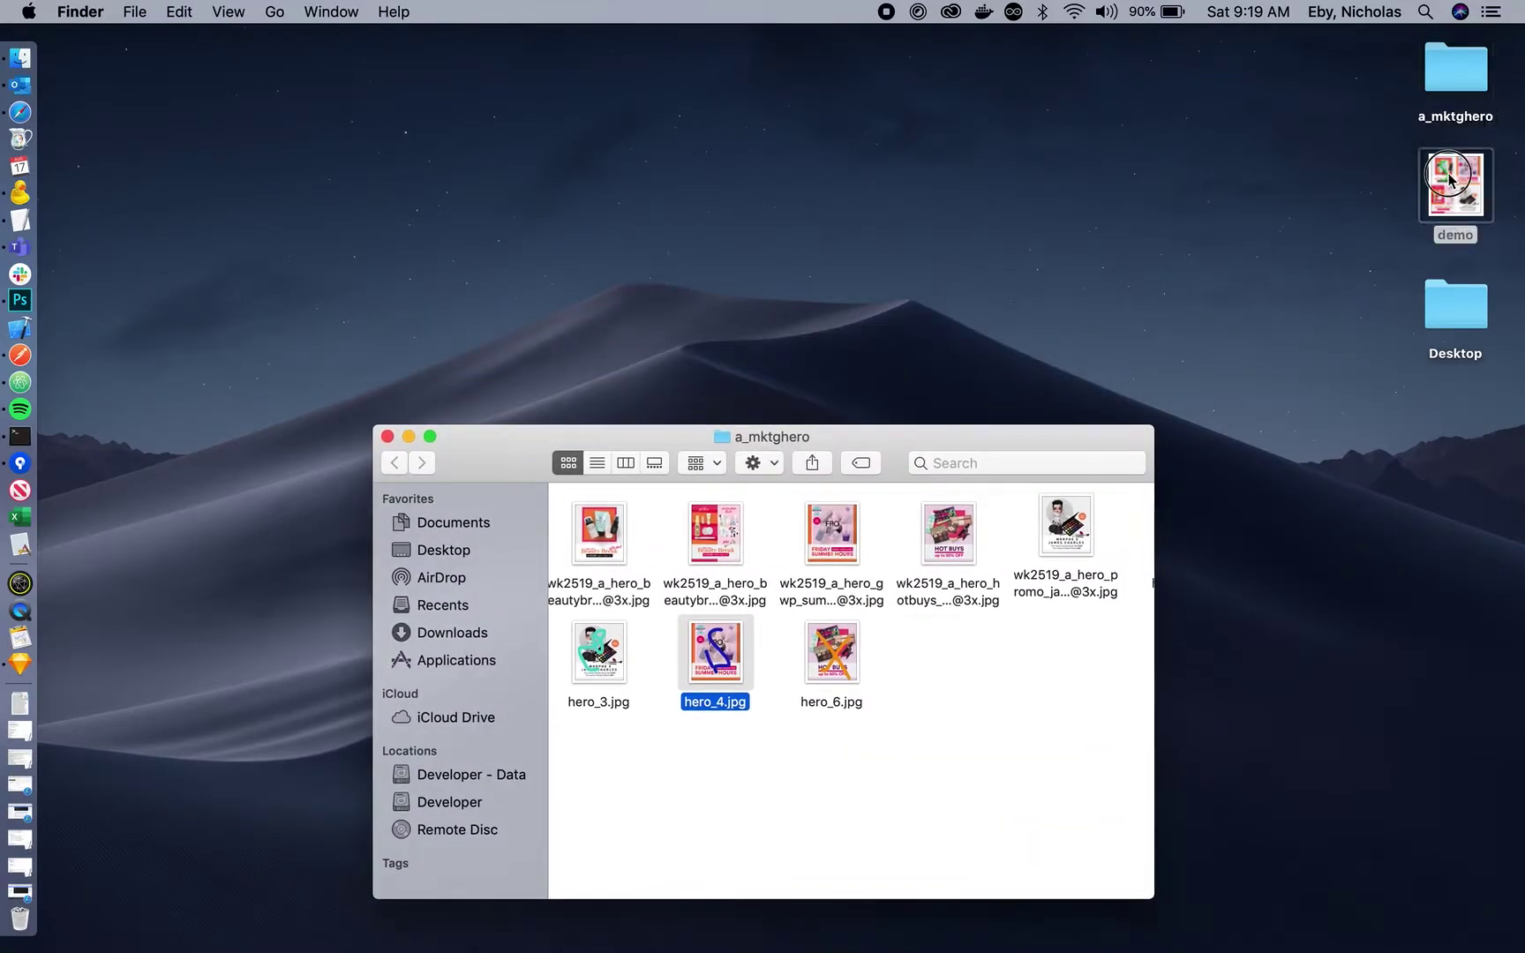
double_click(1450, 177)
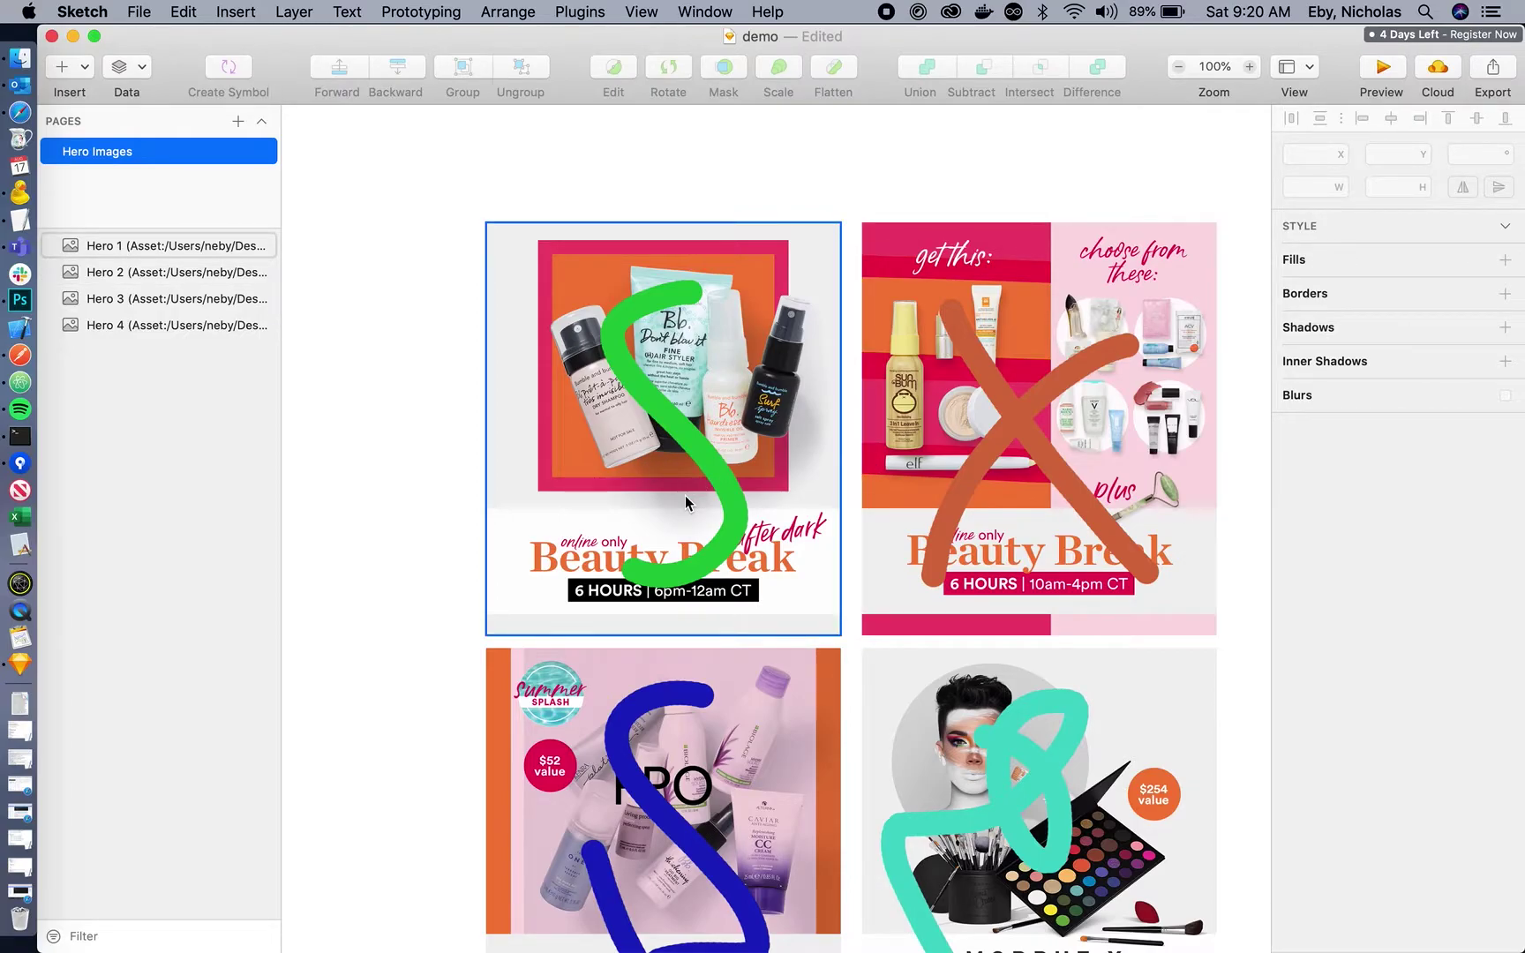
click(580, 12)
mouse_move(600, 37)
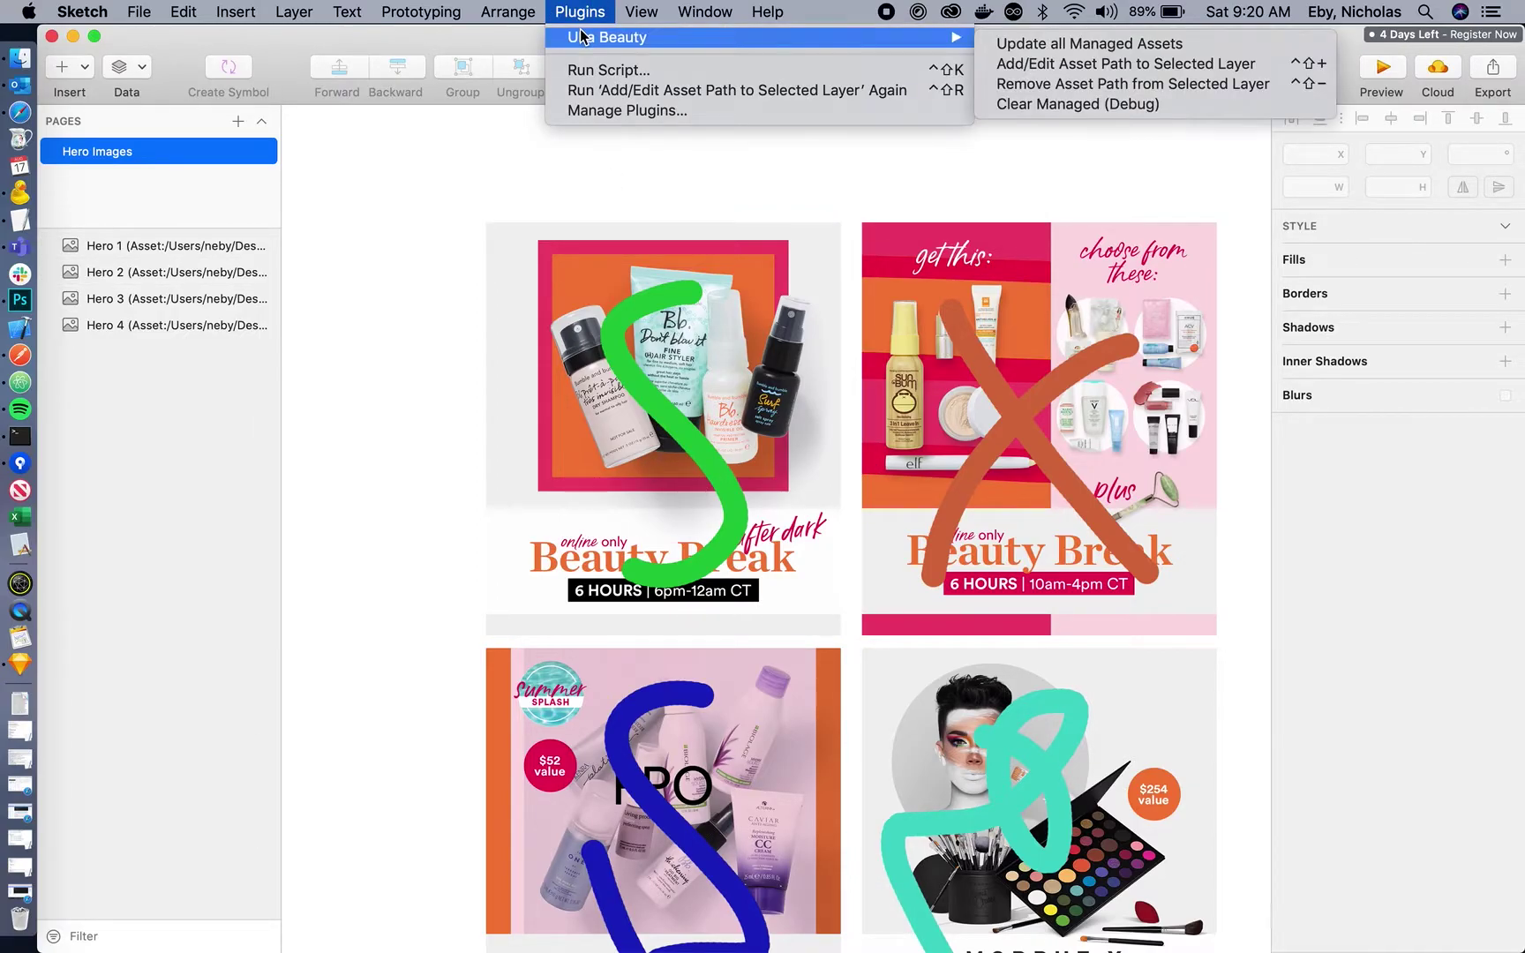
click(1094, 63)
click(494, 191)
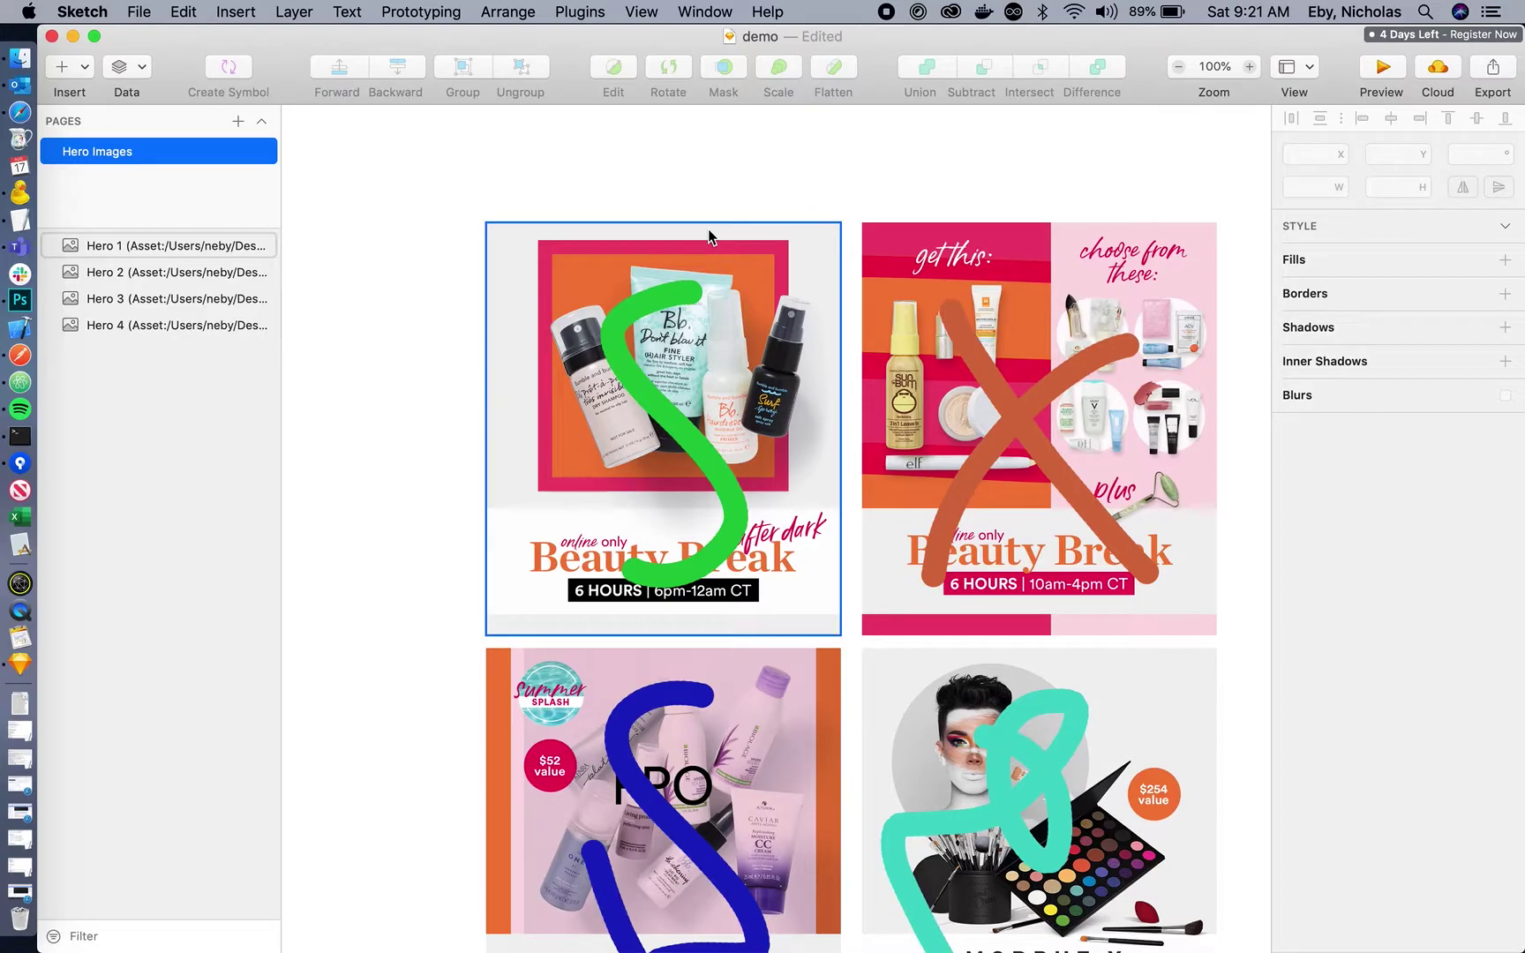
click(580, 11)
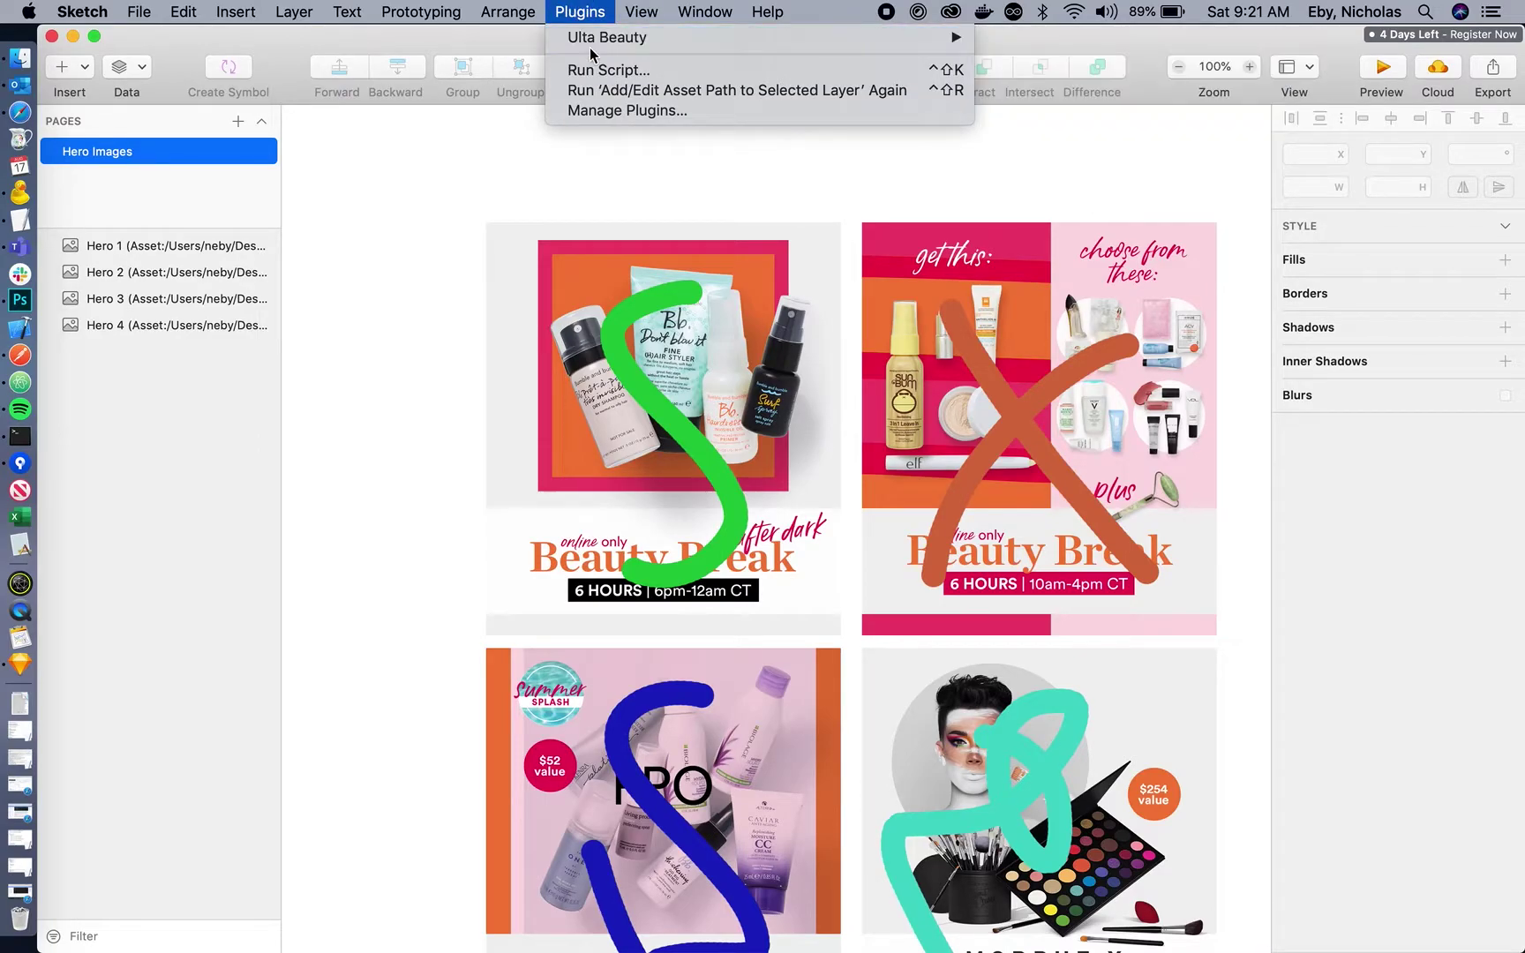
mouse_move(870, 40)
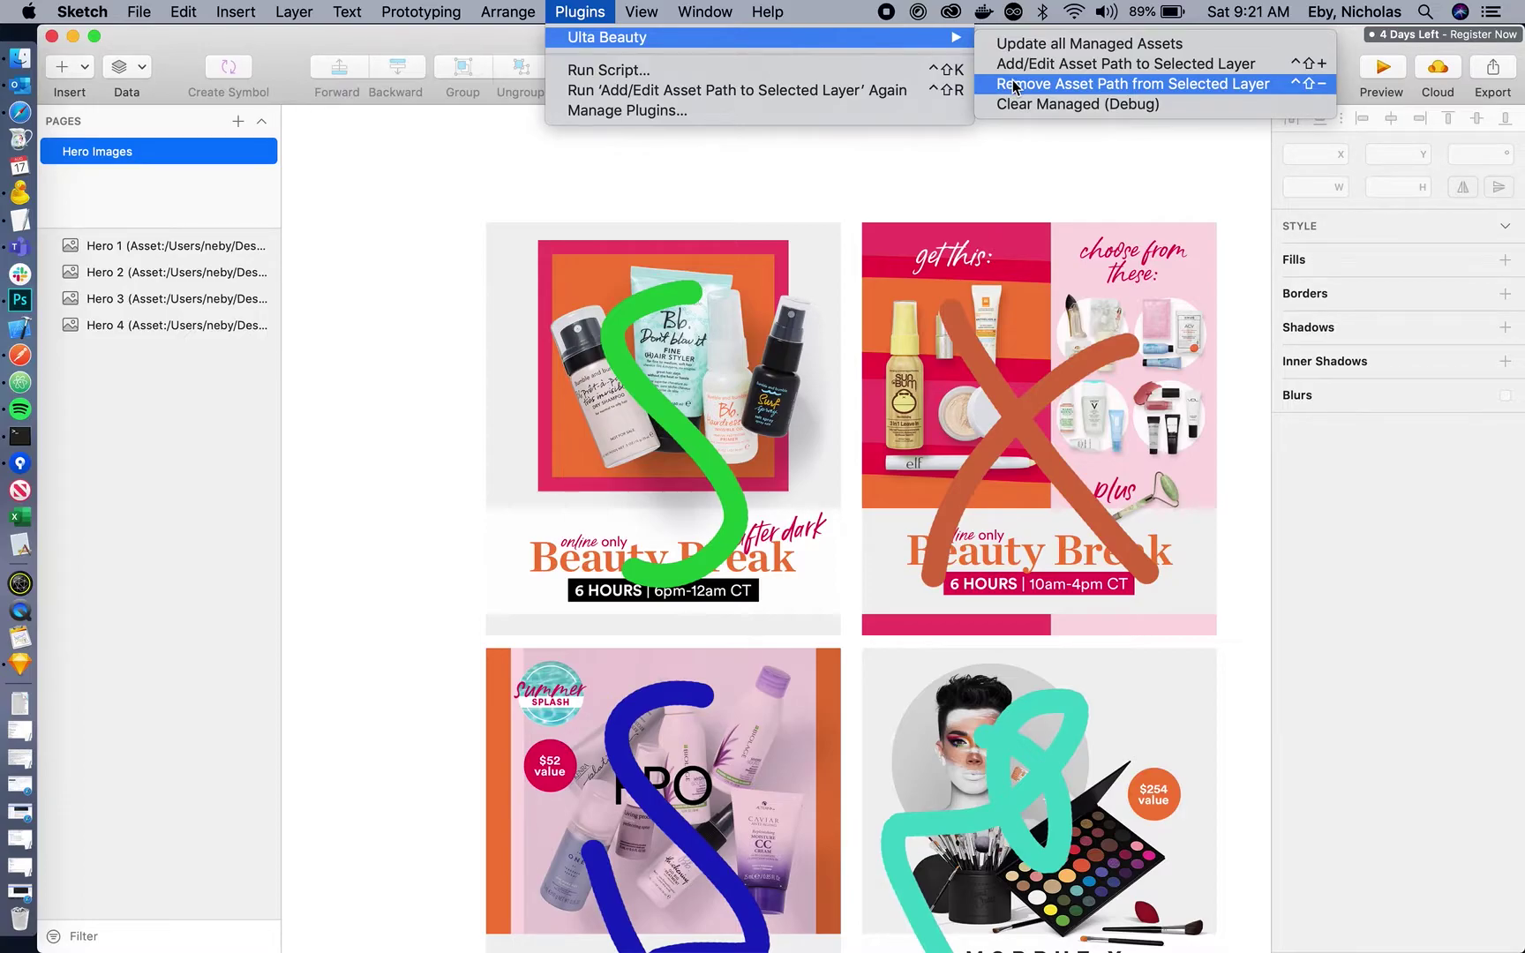
click(1087, 103)
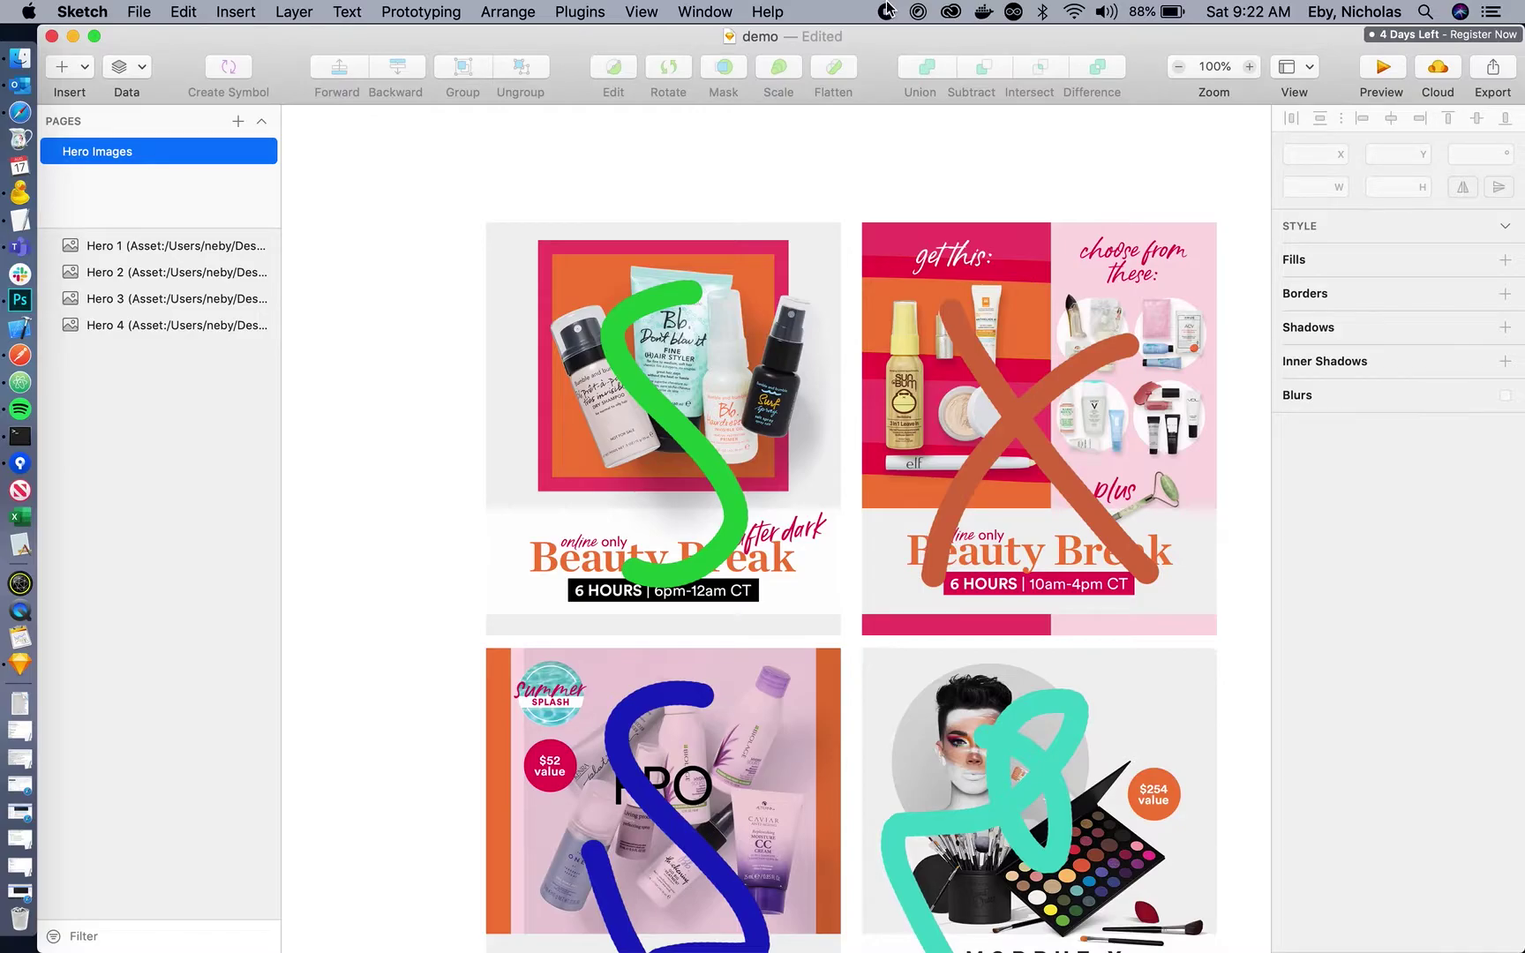